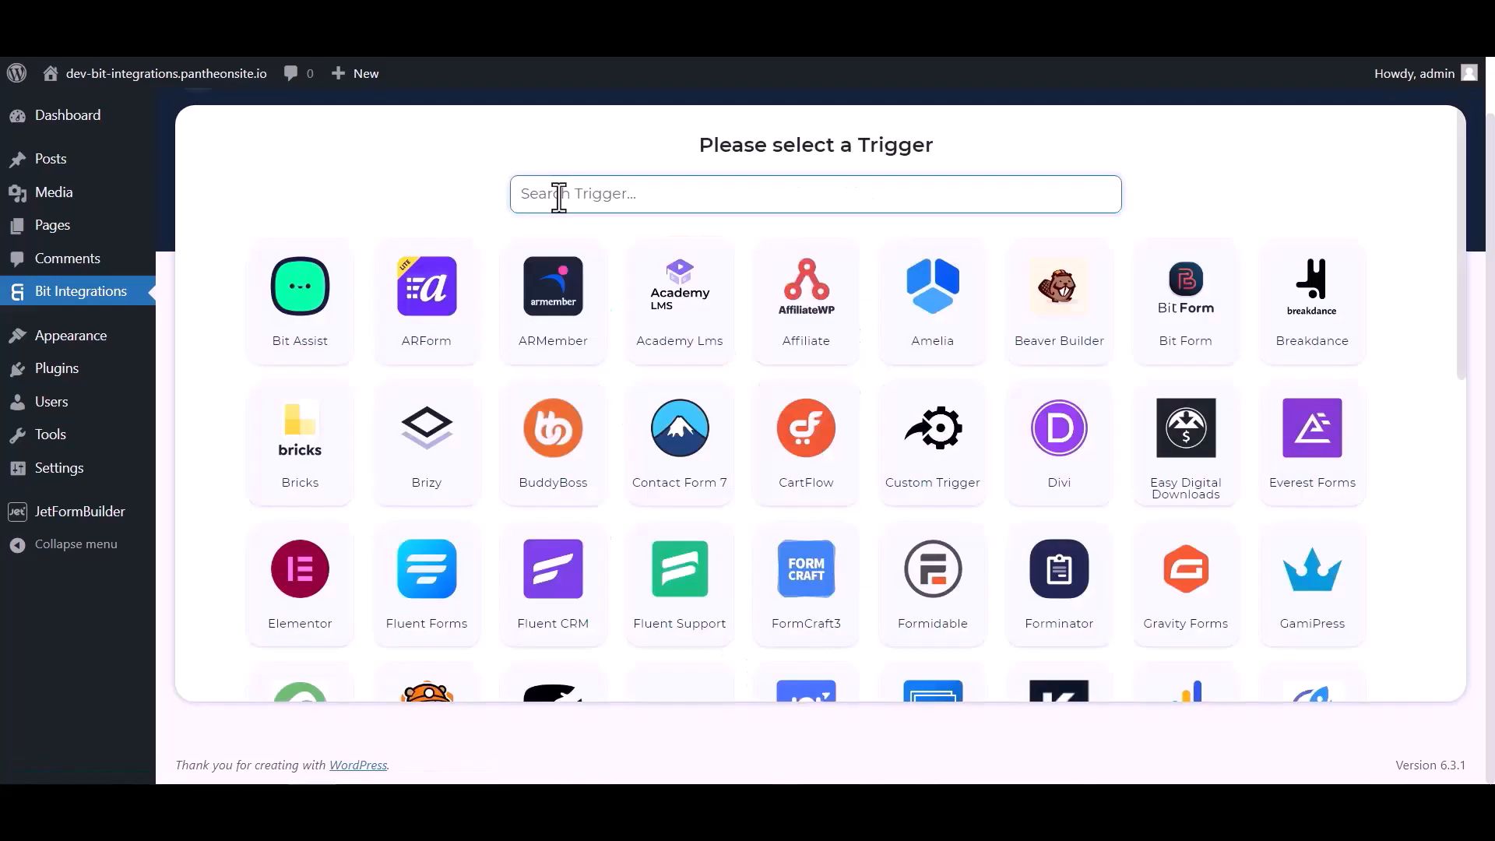
Step: Search 'jet', pick JetForm Builder as the trigger, copy its webhook URL and start fetching
{"action": "left_click", "coordinate": [558, 194]}
{"action": "type", "text": "jet"}
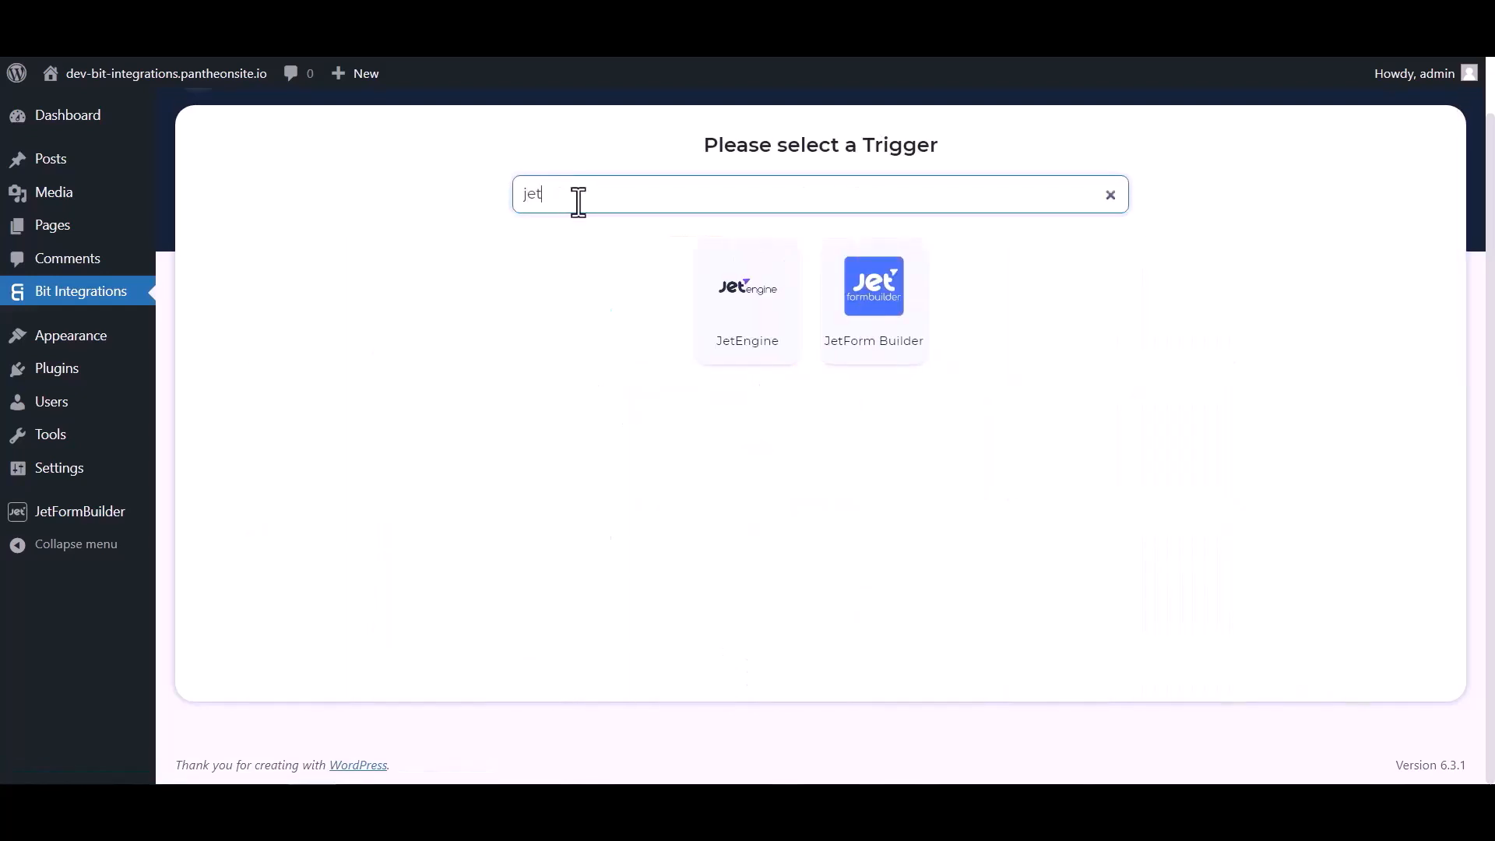
{"action": "left_click", "coordinate": [878, 337]}
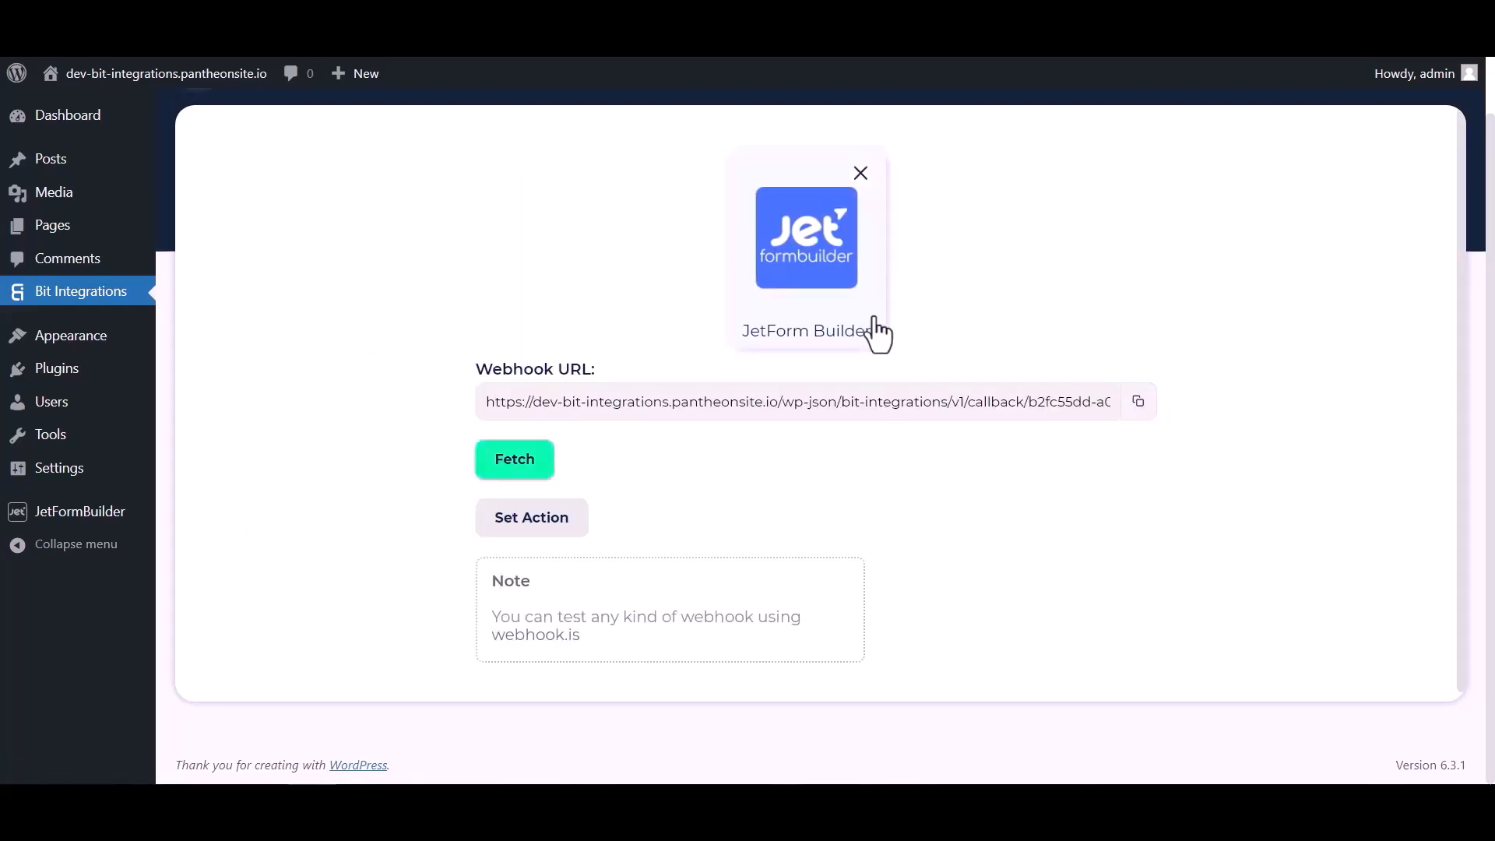
{"action": "left_click", "coordinate": [1138, 401]}
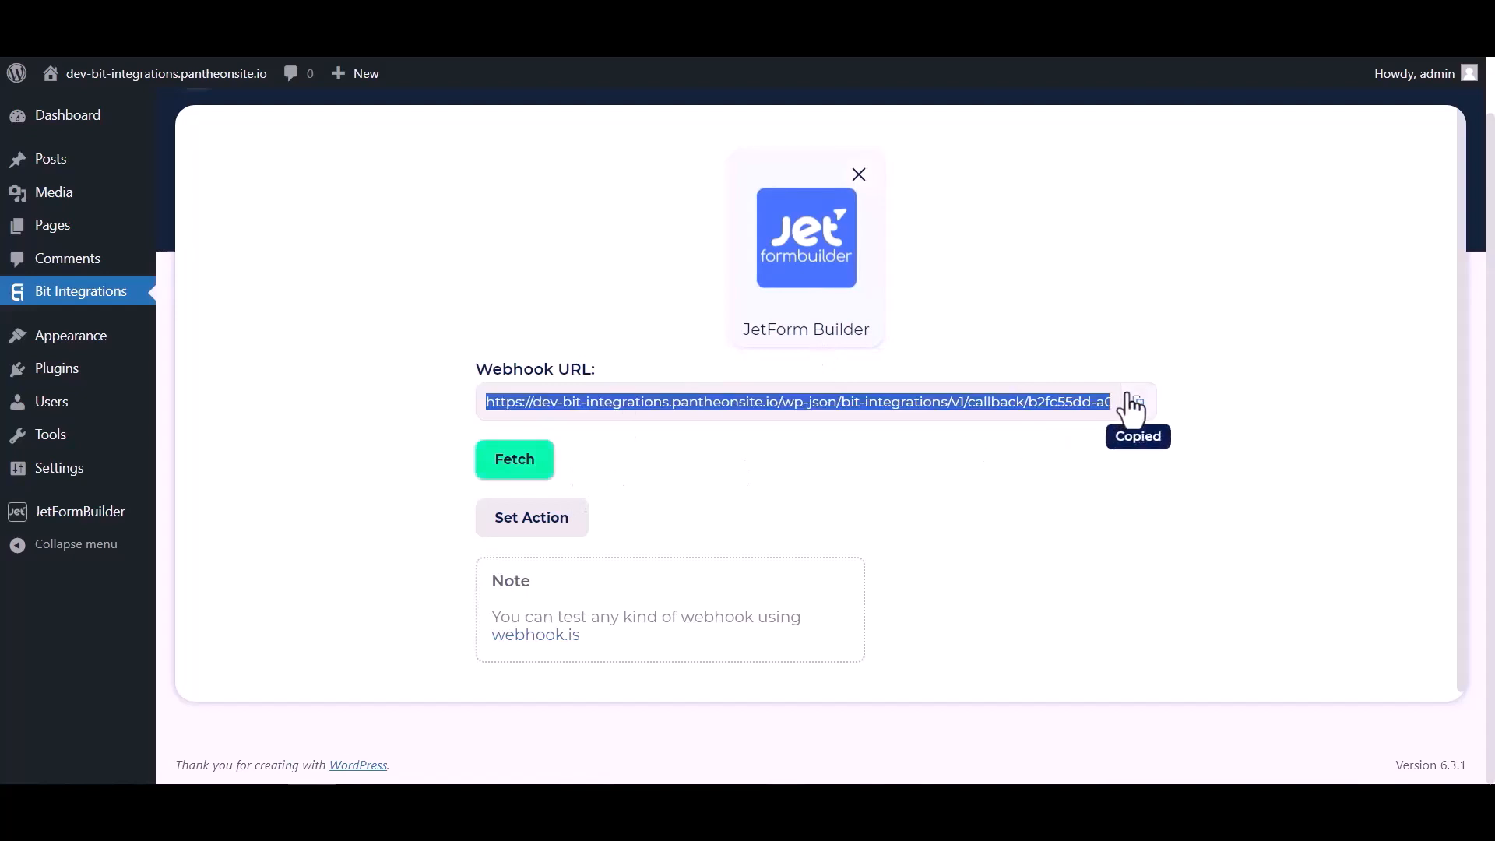
{"action": "left_click", "coordinate": [527, 467]}
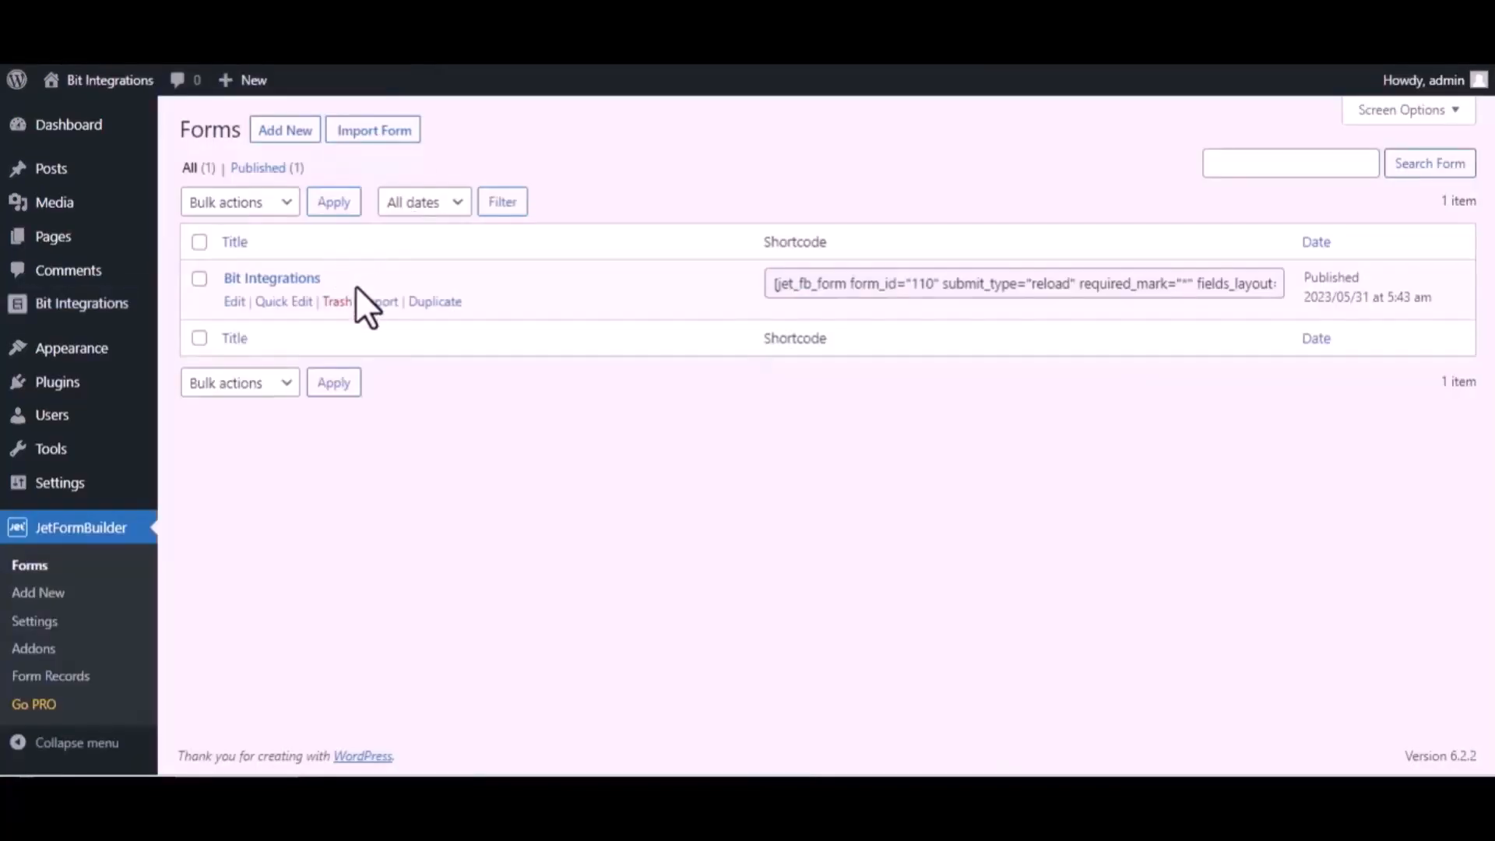
Step: In the Bit Integrations form's settings, set the first post-submit action to Call Webhook
{"action": "left_click", "coordinate": [233, 303]}
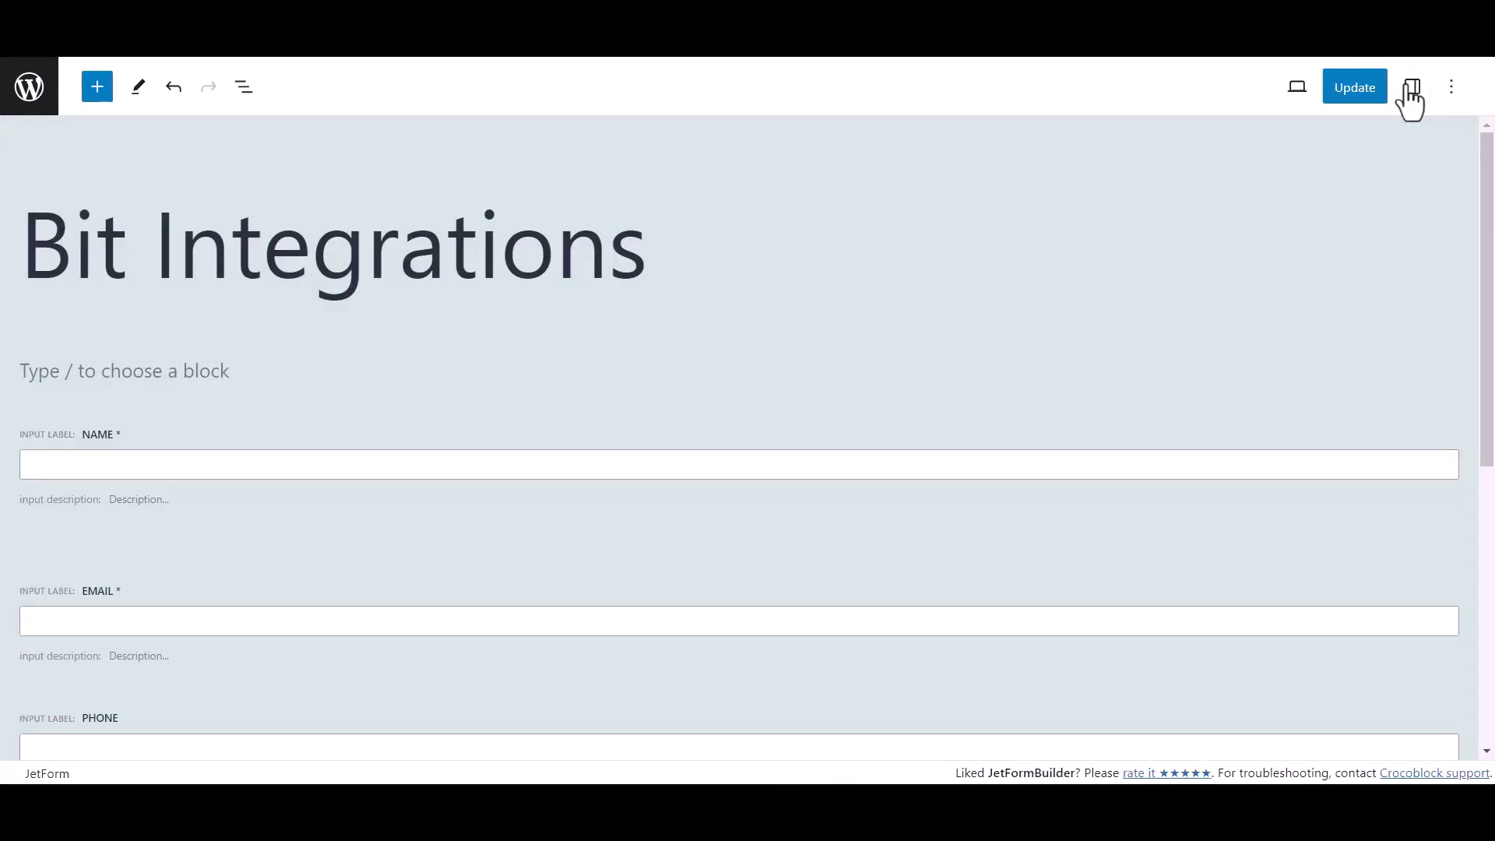
{"action": "left_click", "coordinate": [1412, 88]}
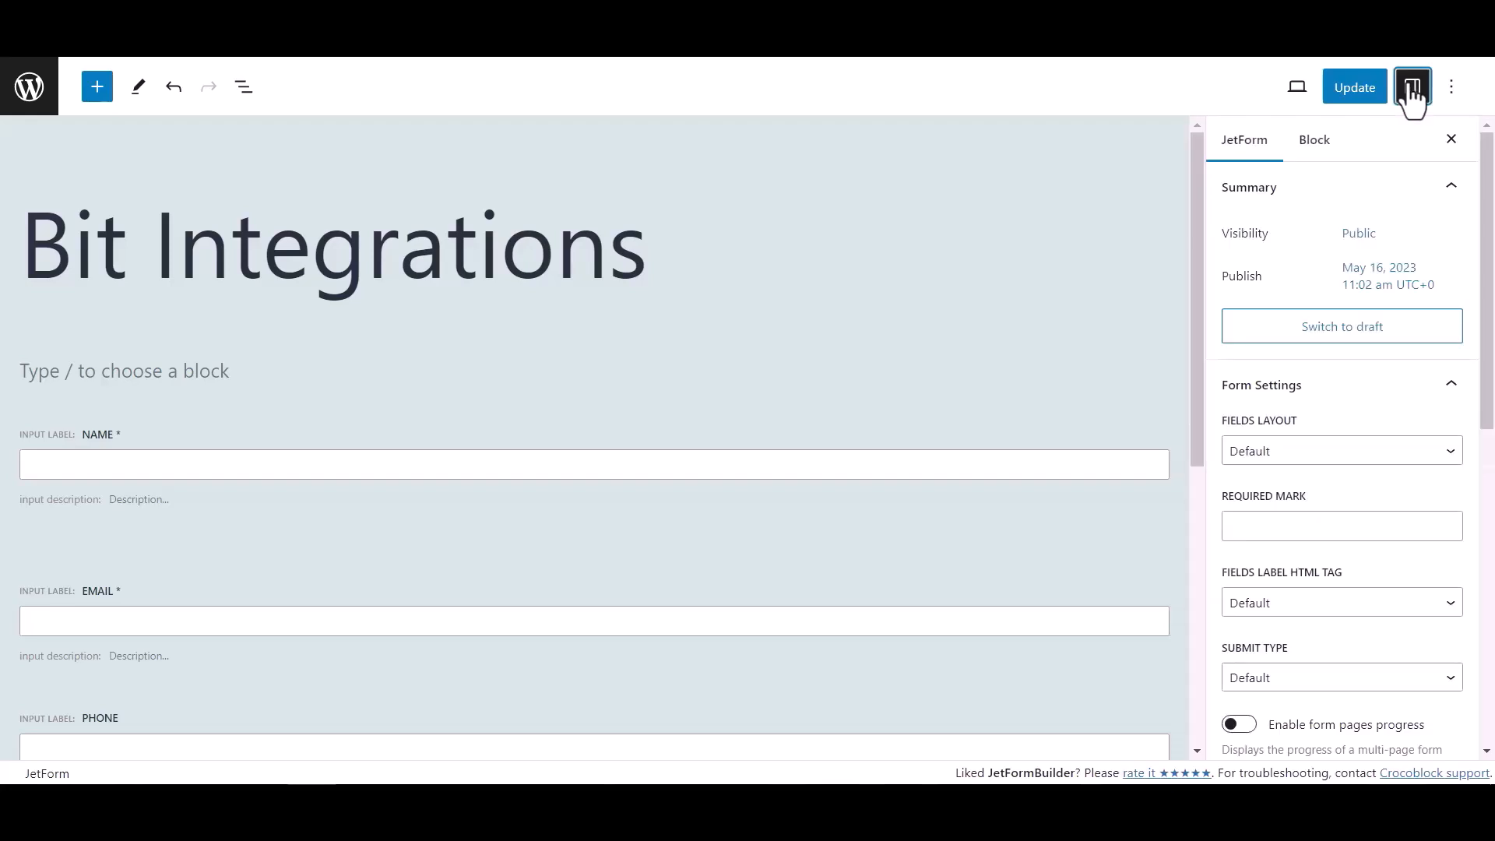
{"action": "scroll", "coordinate": [1298, 431], "scroll_direction": "down", "scroll_amount": 6}
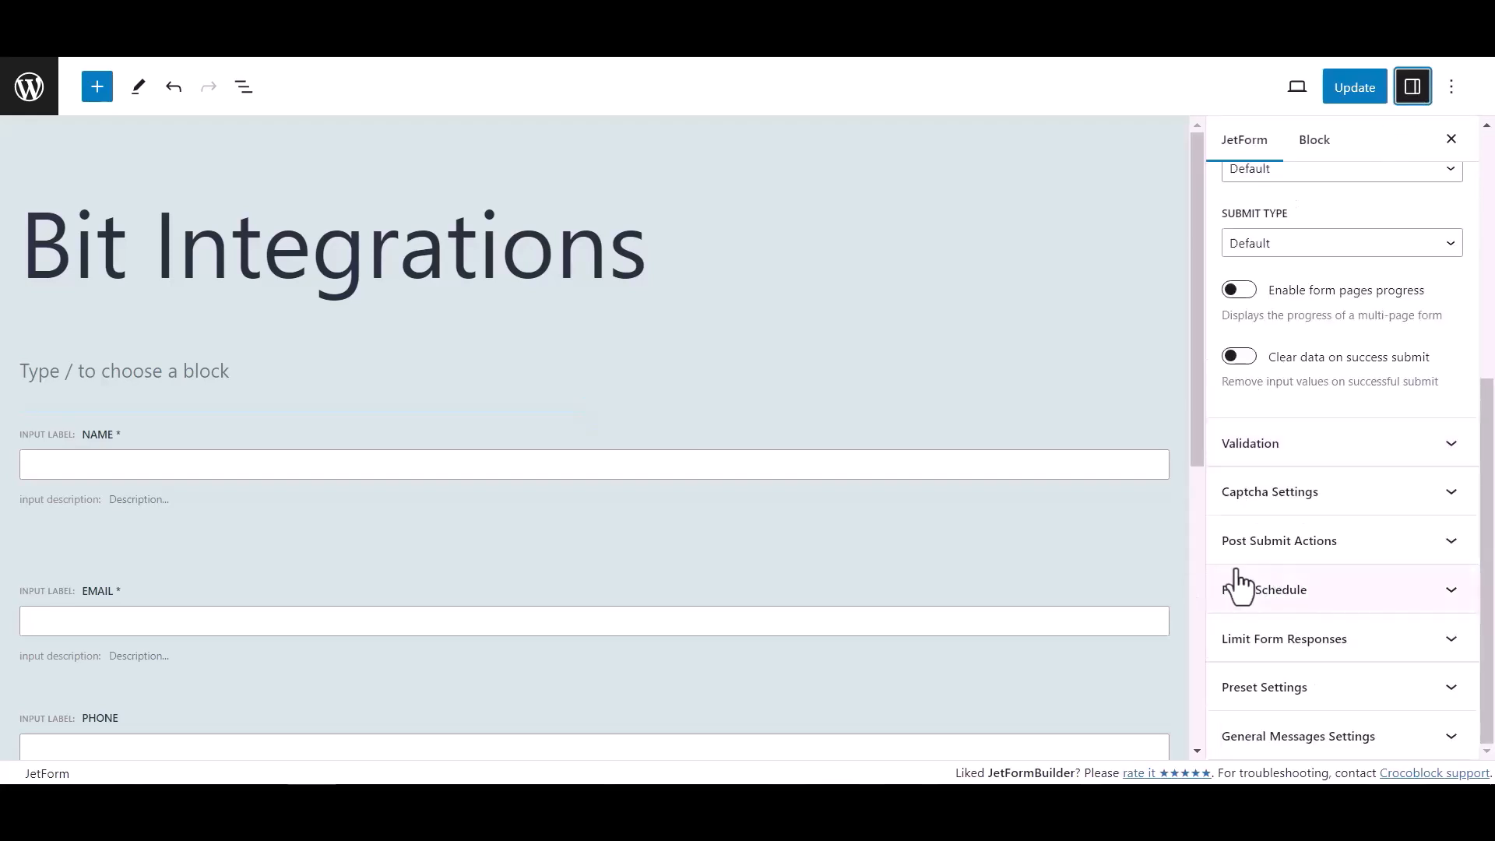
{"action": "left_click", "coordinate": [1410, 549]}
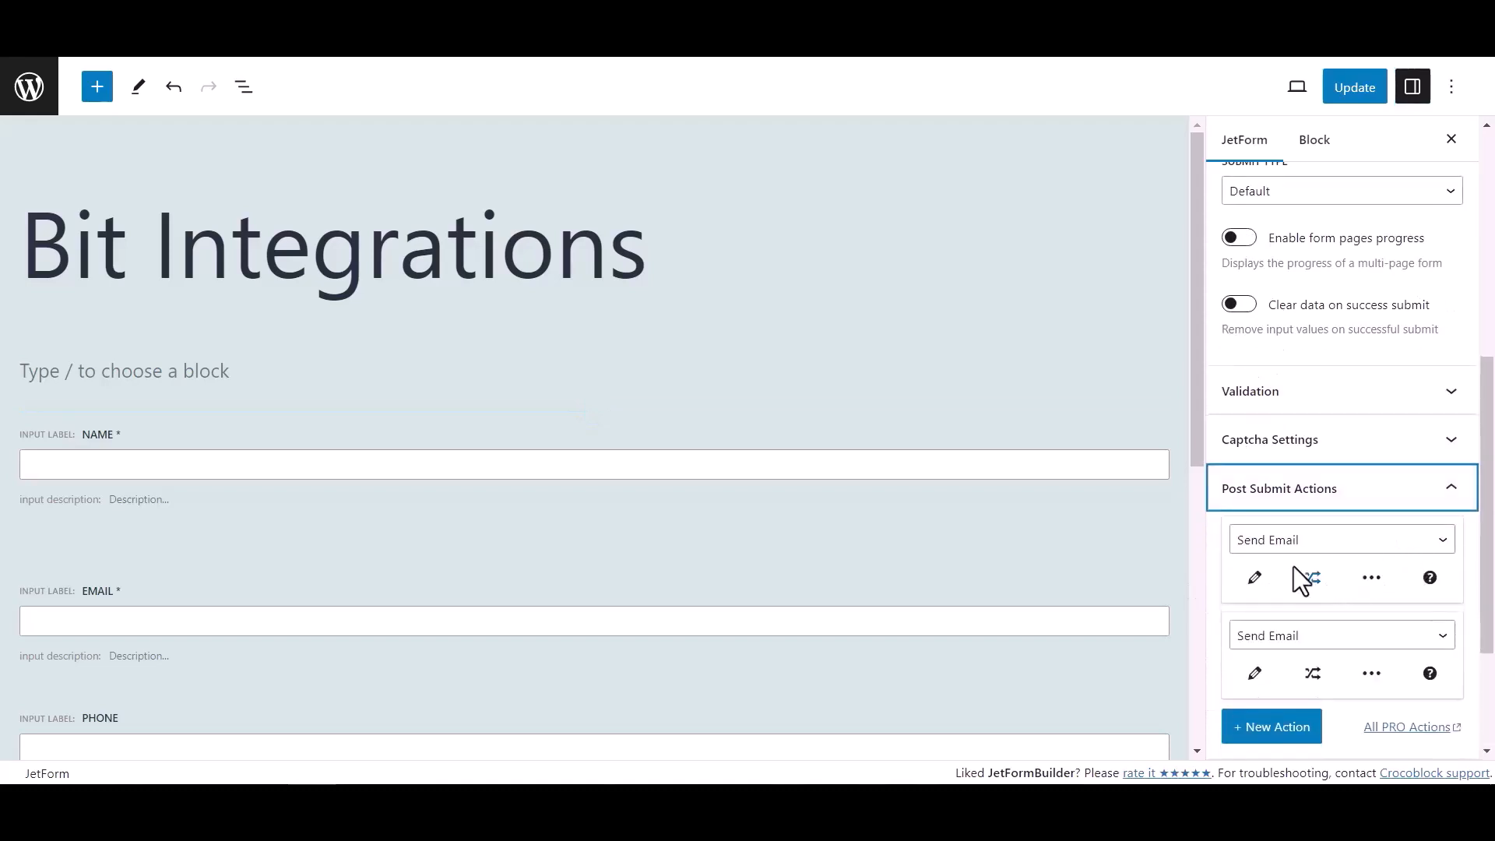
{"action": "left_click", "coordinate": [1289, 547]}
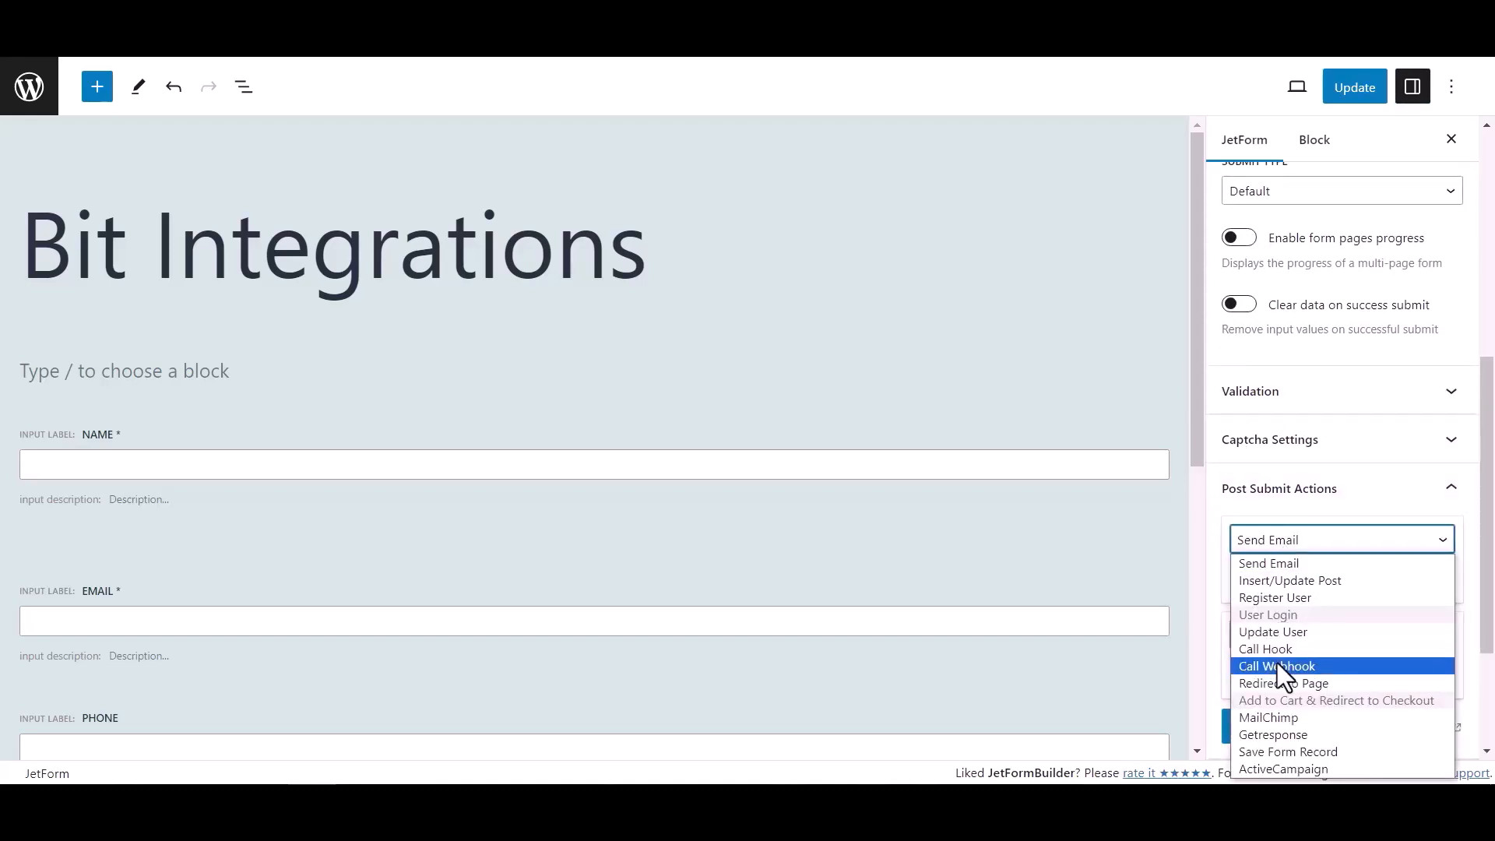
{"action": "left_click", "coordinate": [1281, 667]}
Step: Paste the copied Bit Integrations webhook URL into the Call Webhook action and update the form
{"action": "left_click", "coordinate": [1268, 581]}
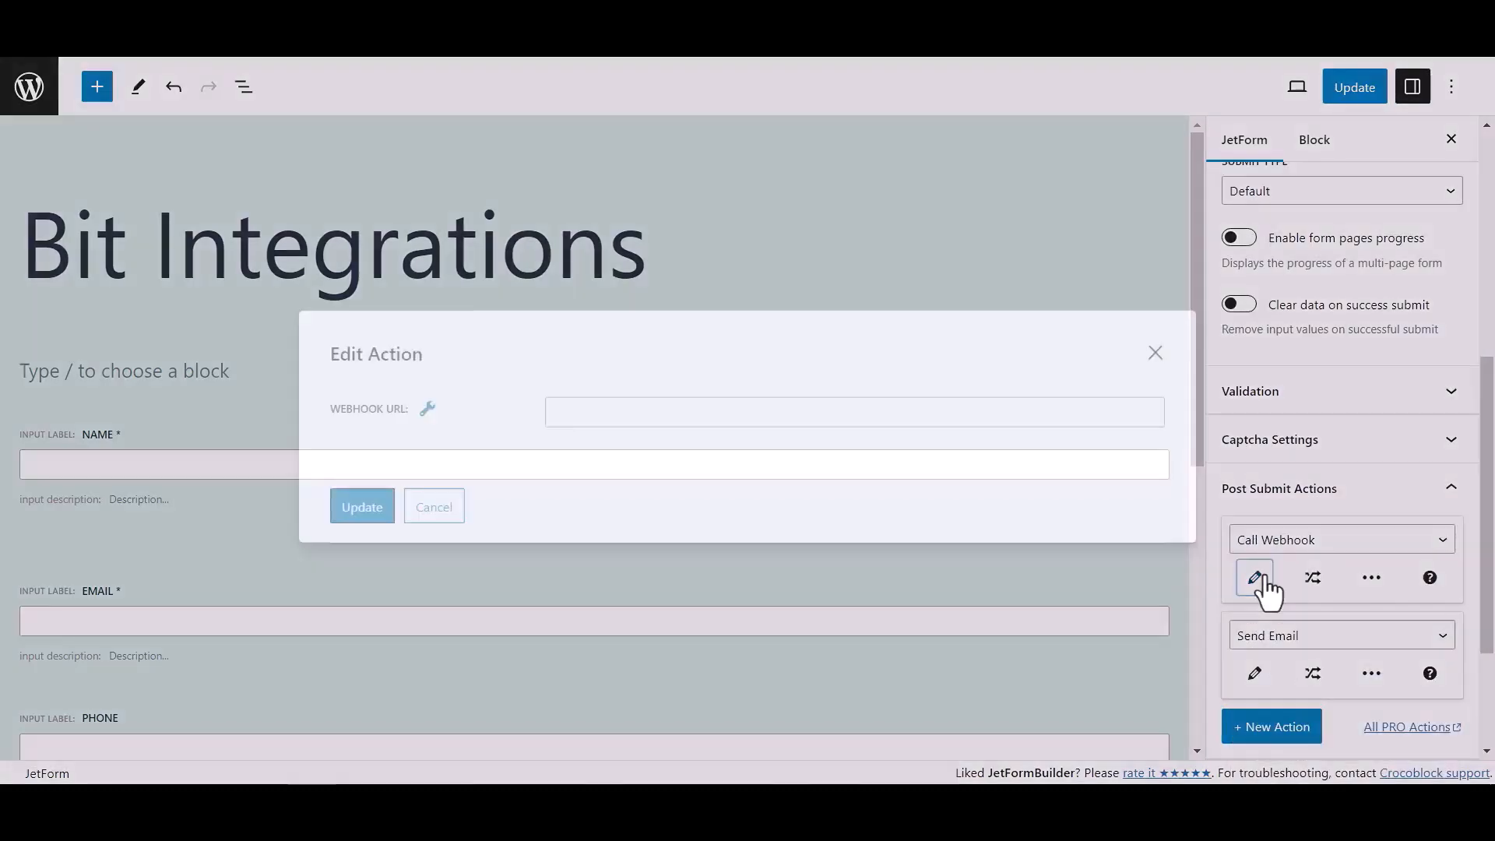
{"action": "left_click", "coordinate": [692, 409]}
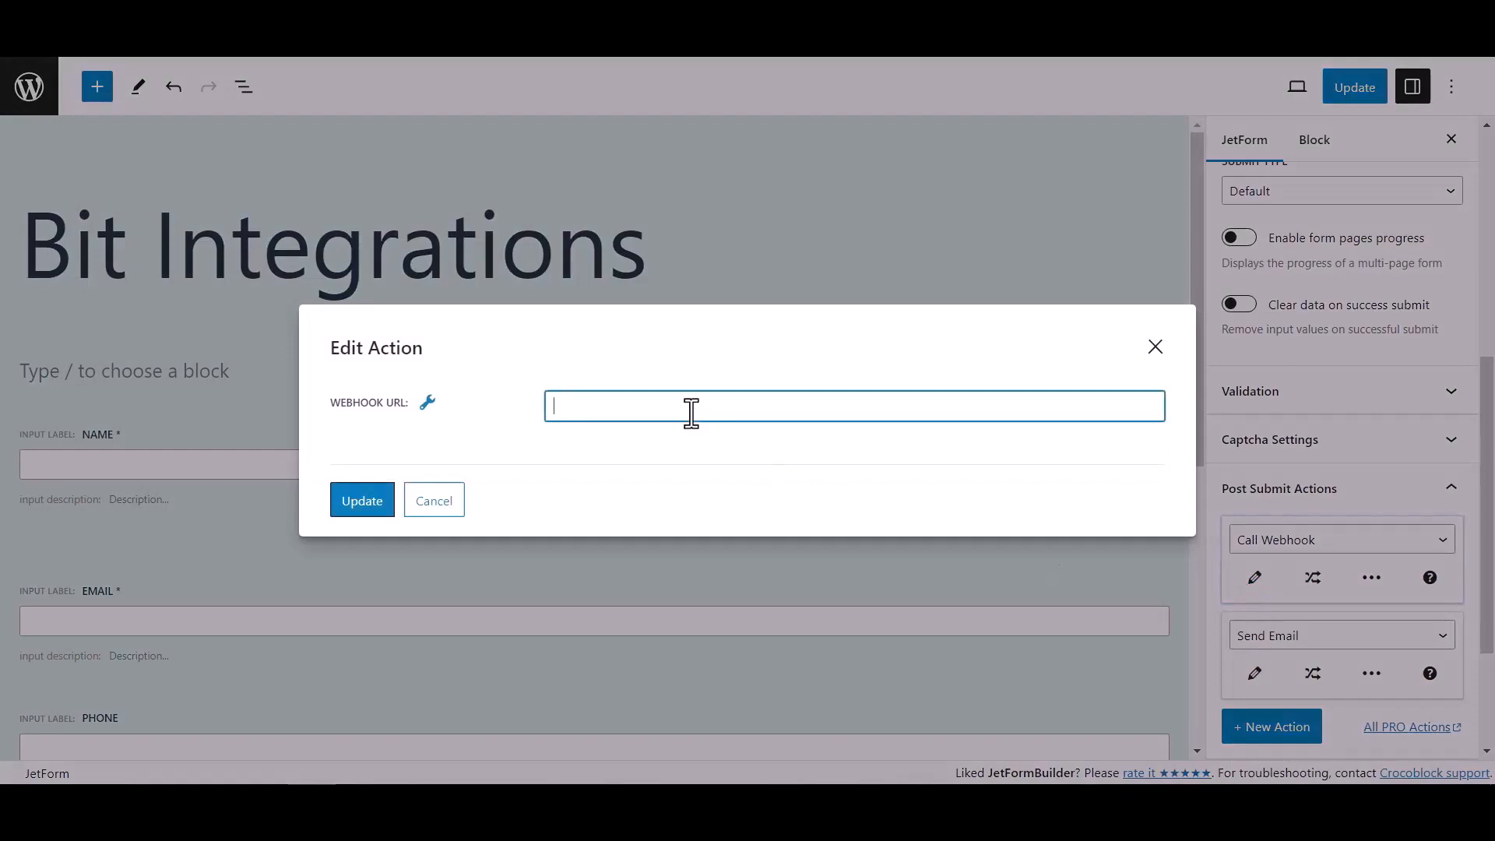
{"action": "key", "text": "ctrl+v"}
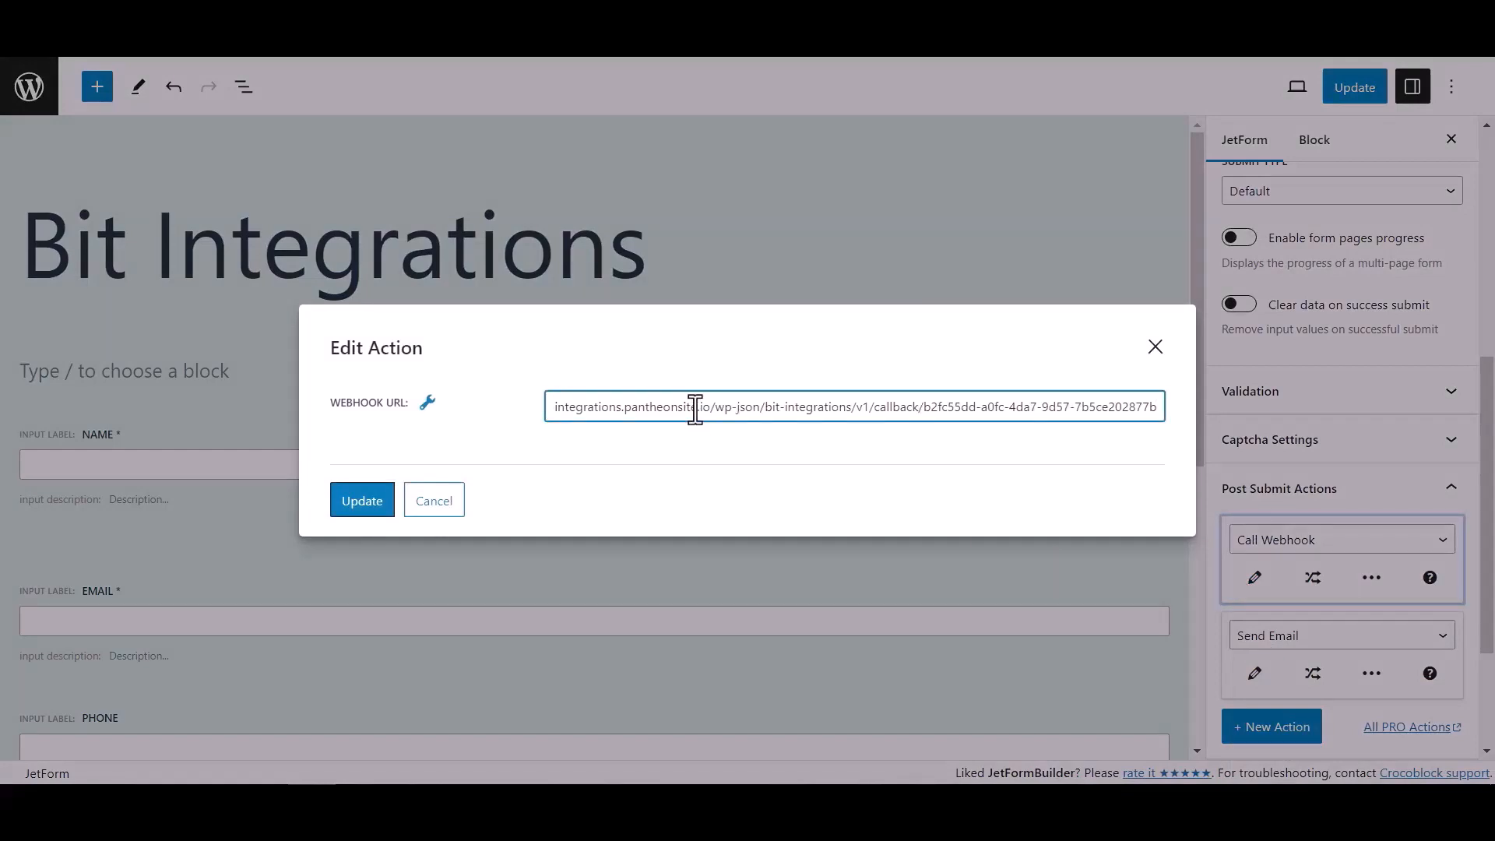
{"action": "left_click", "coordinate": [384, 505]}
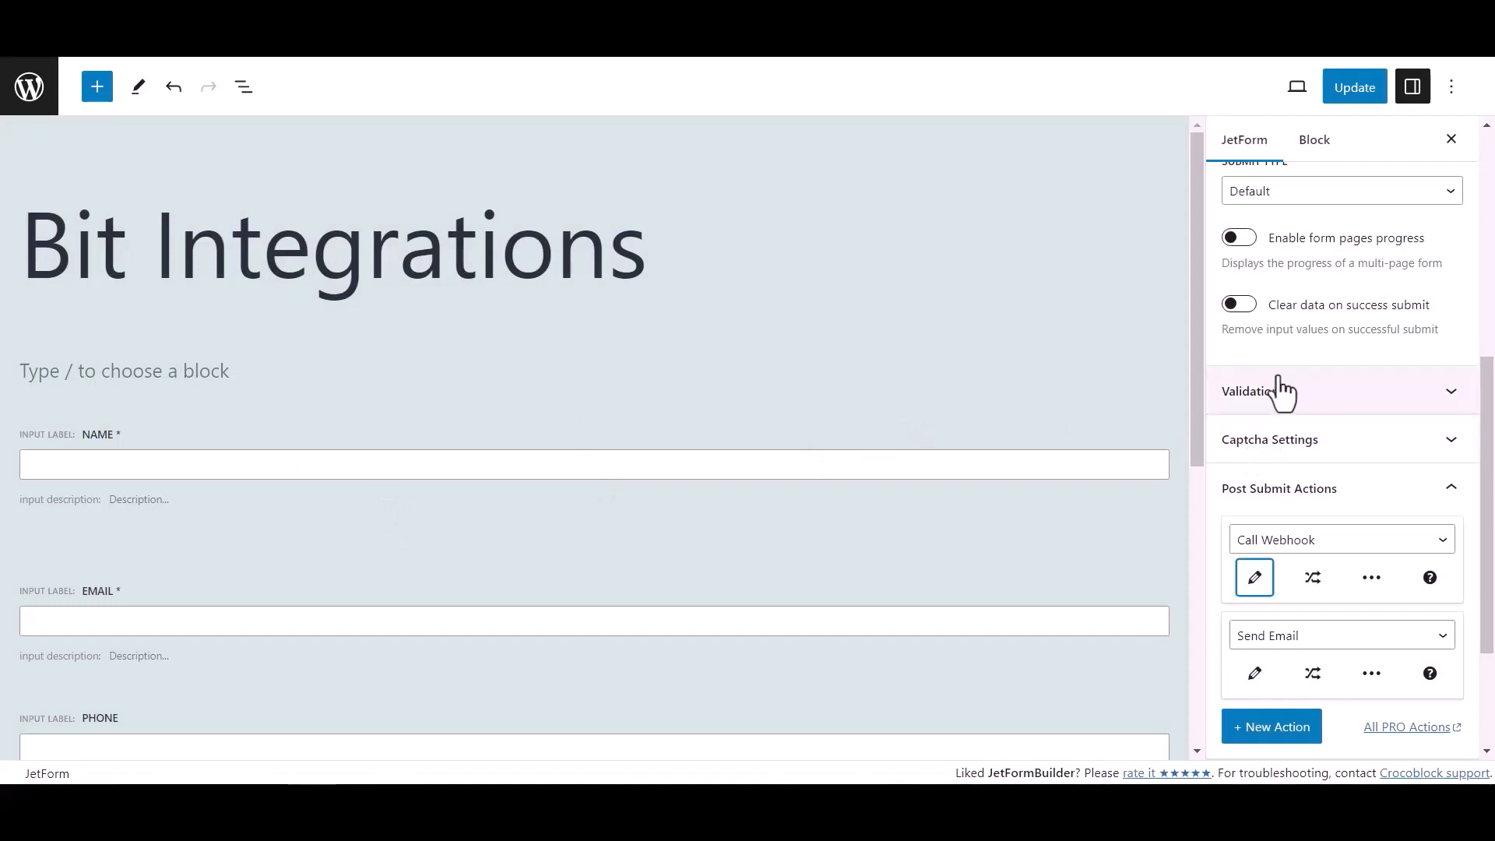
{"action": "left_click", "coordinate": [1365, 90]}
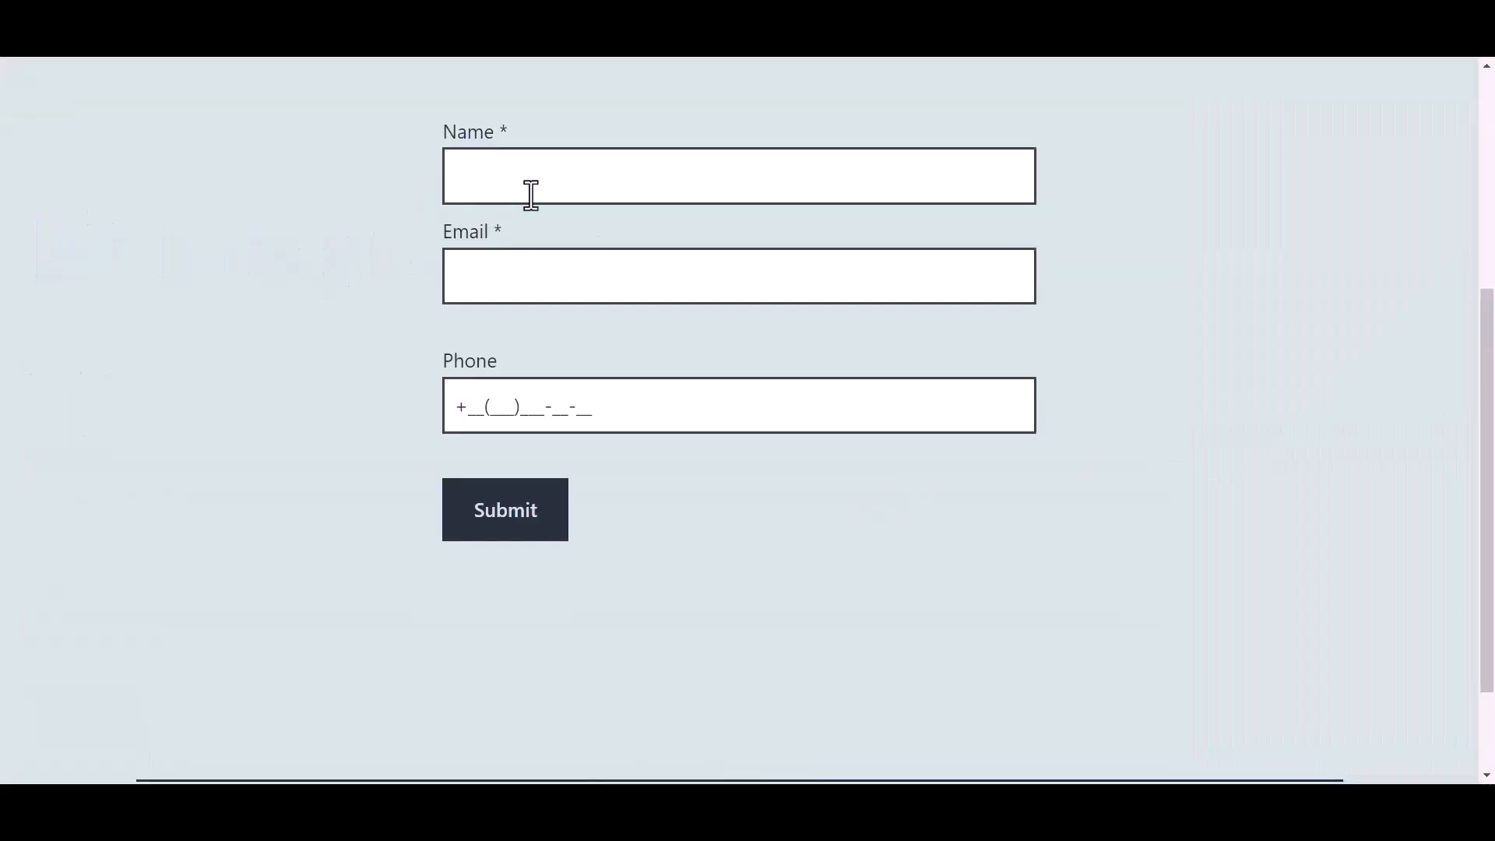
Step: Fill the test form with name 'Bit Integrations', an e-mail address and a phone number, then submit
{"action": "left_click", "coordinate": [560, 179]}
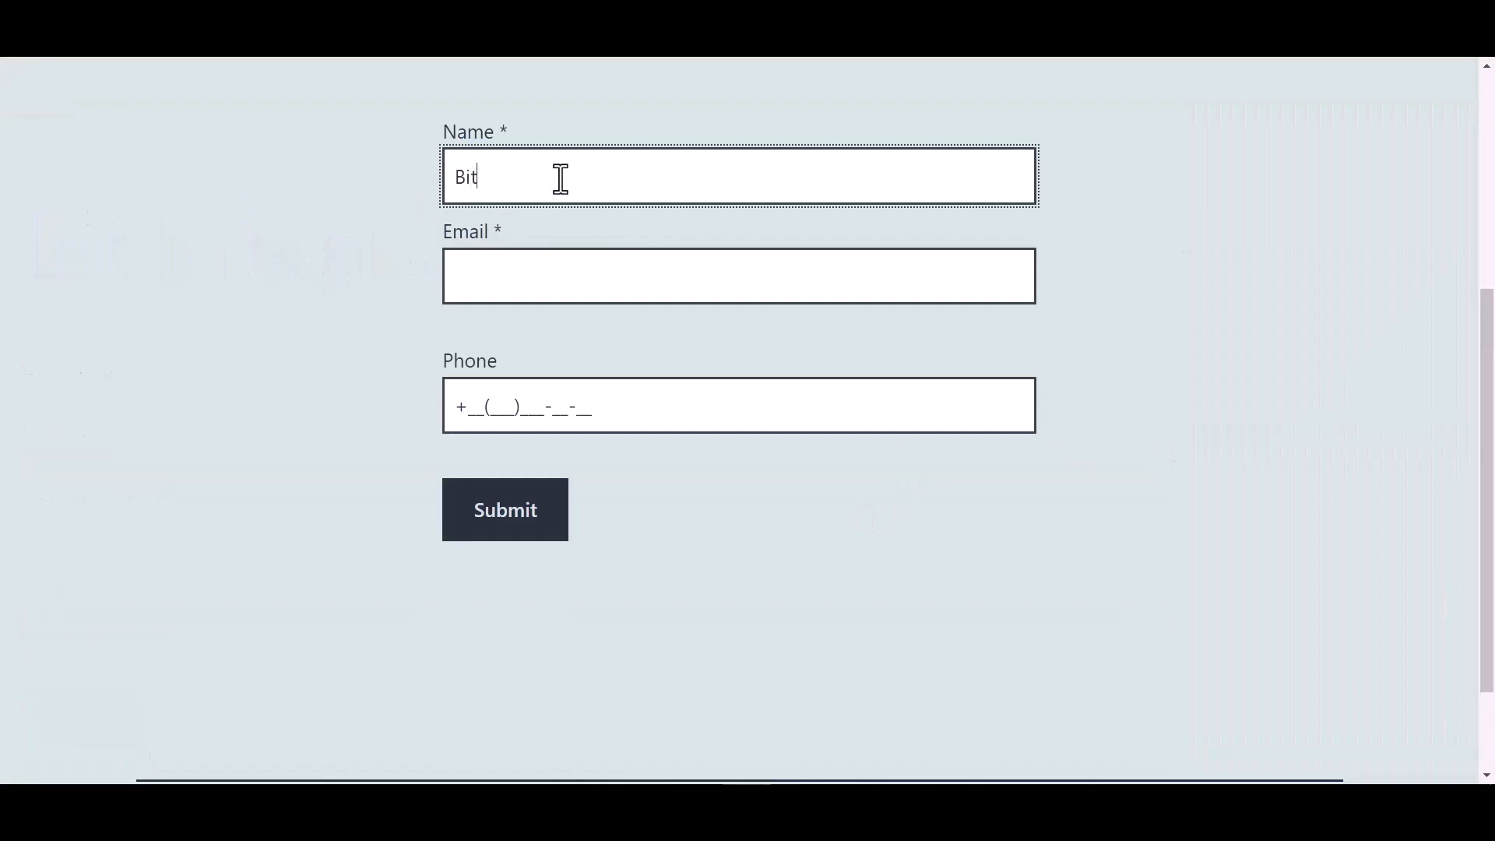
{"action": "type", "text": "Bit Integrations"}
{"action": "key", "text": "Tab"}
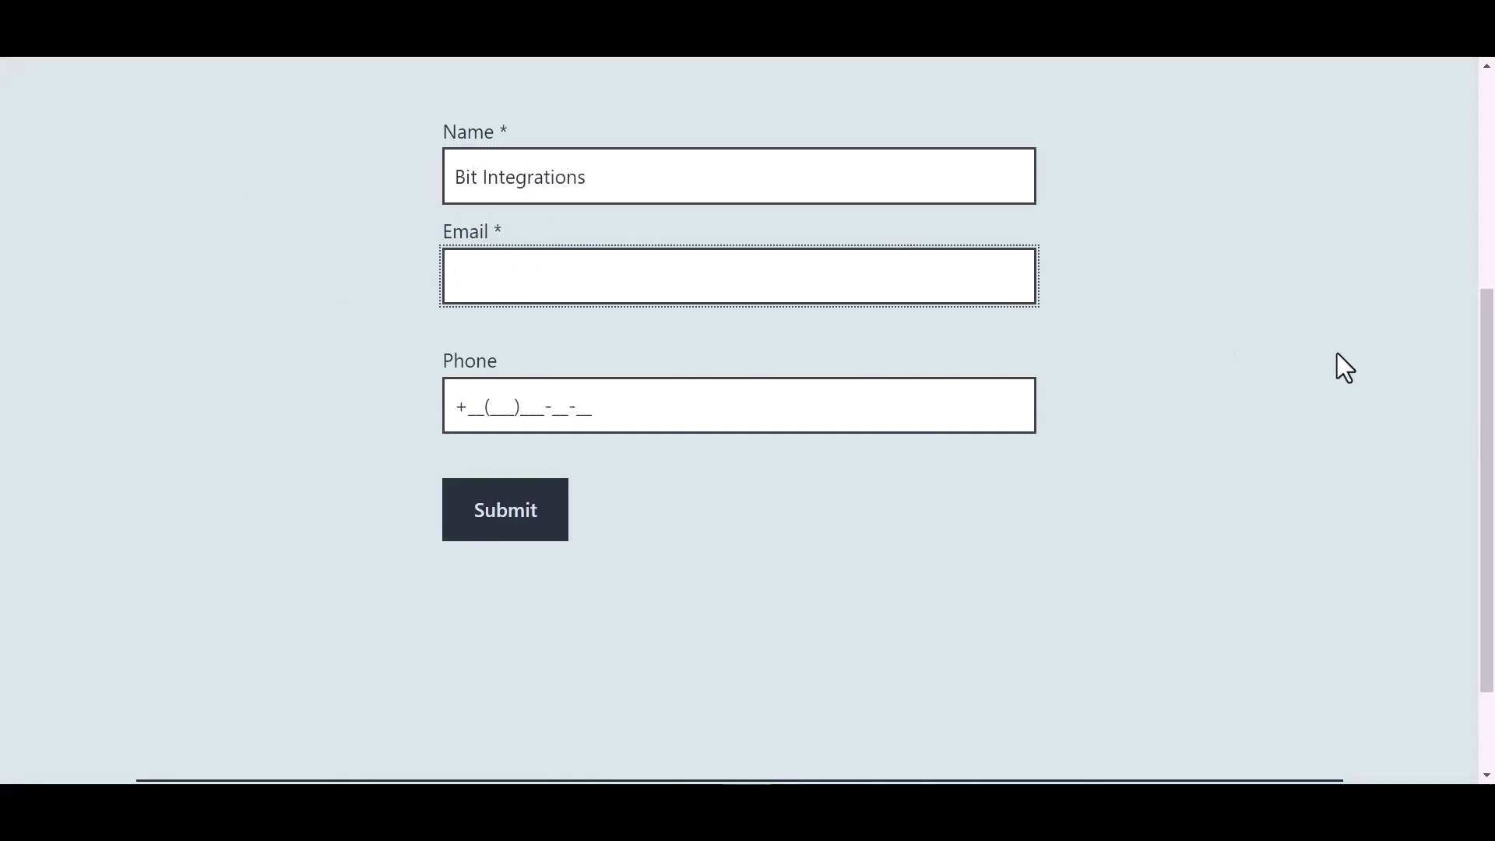
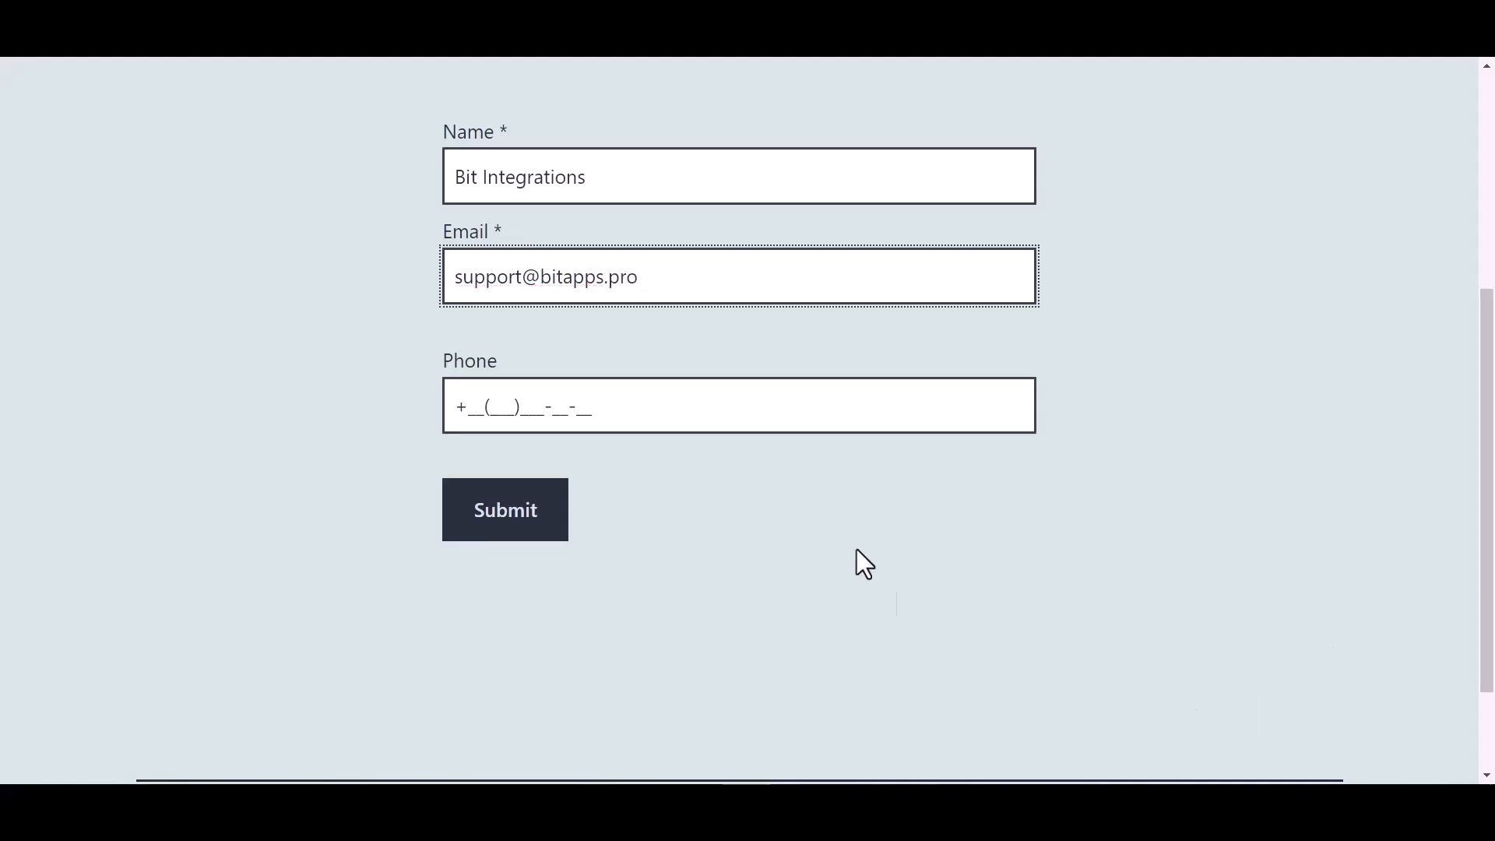
{"action": "left_click", "coordinate": [577, 405]}
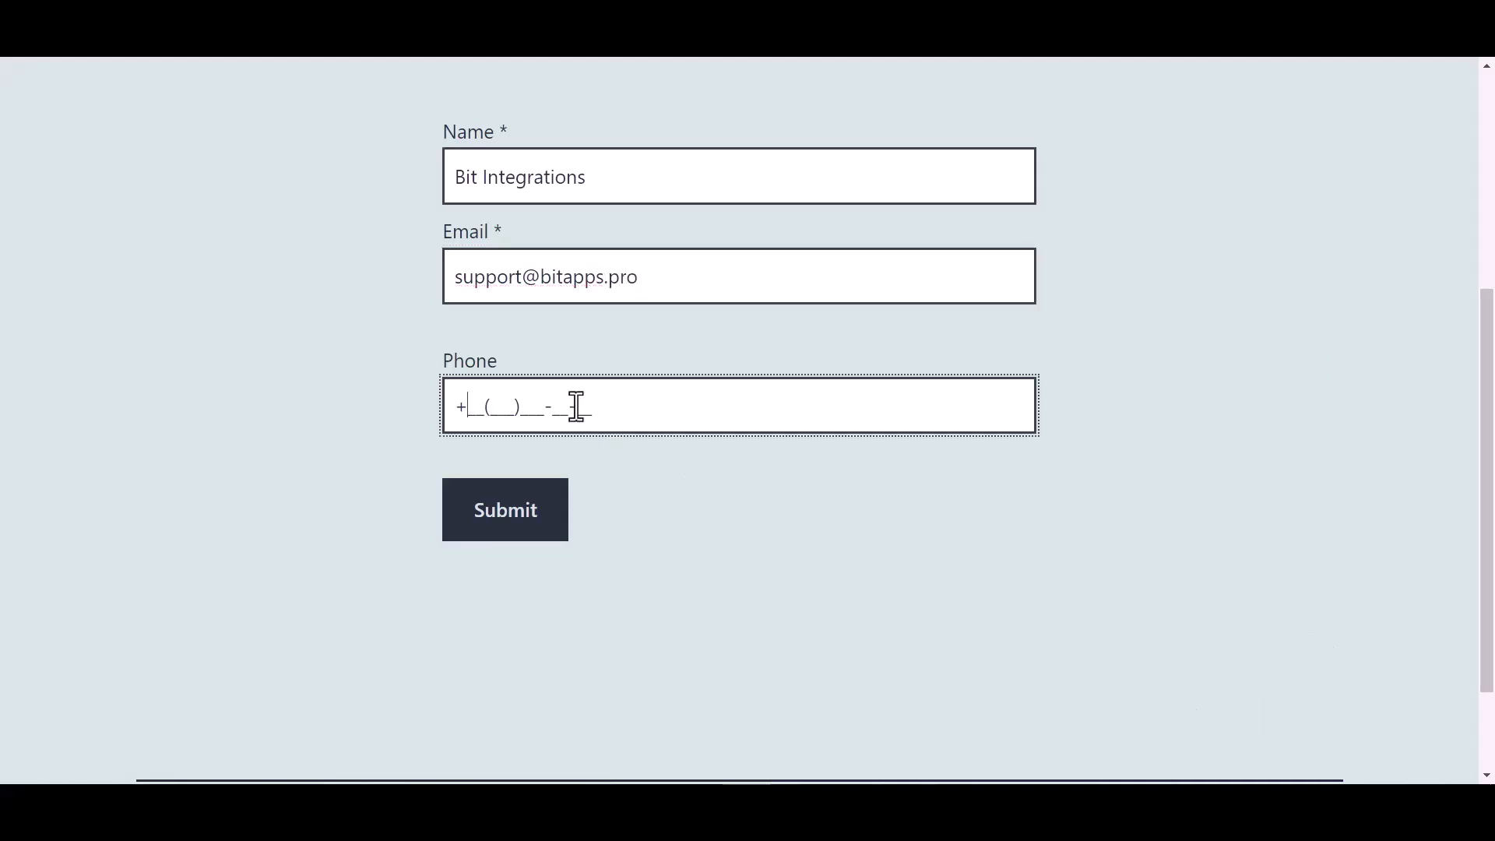
{"action": "type", "text": "44(455)566-6_-__"}
{"action": "left_click", "coordinate": [517, 524]}
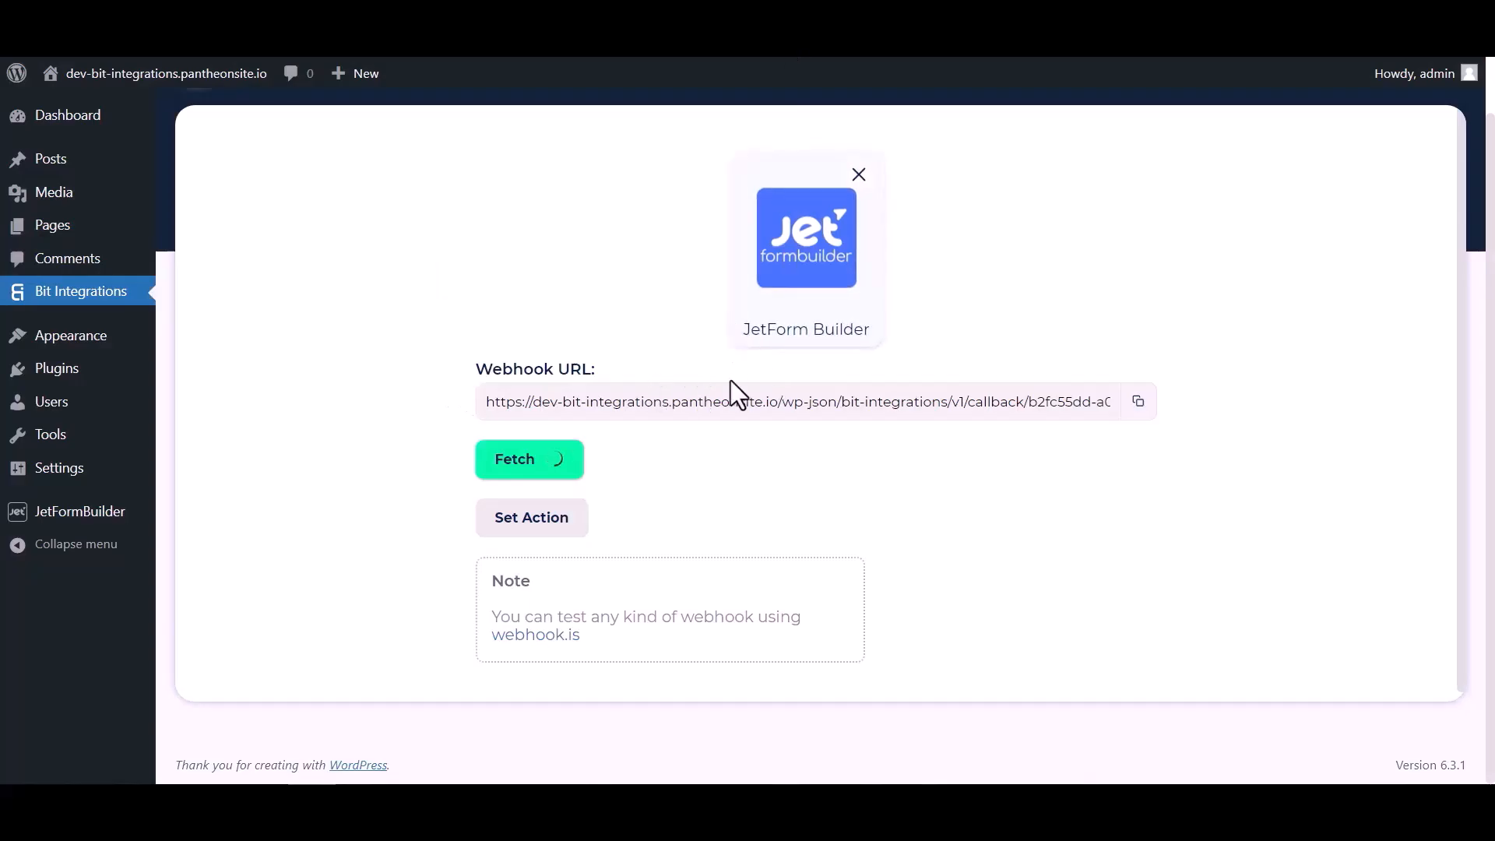
Step: Scroll through the fetched webhook response table
{"action": "scroll", "coordinate": [774, 475], "scroll_direction": "down", "scroll_amount": 4}
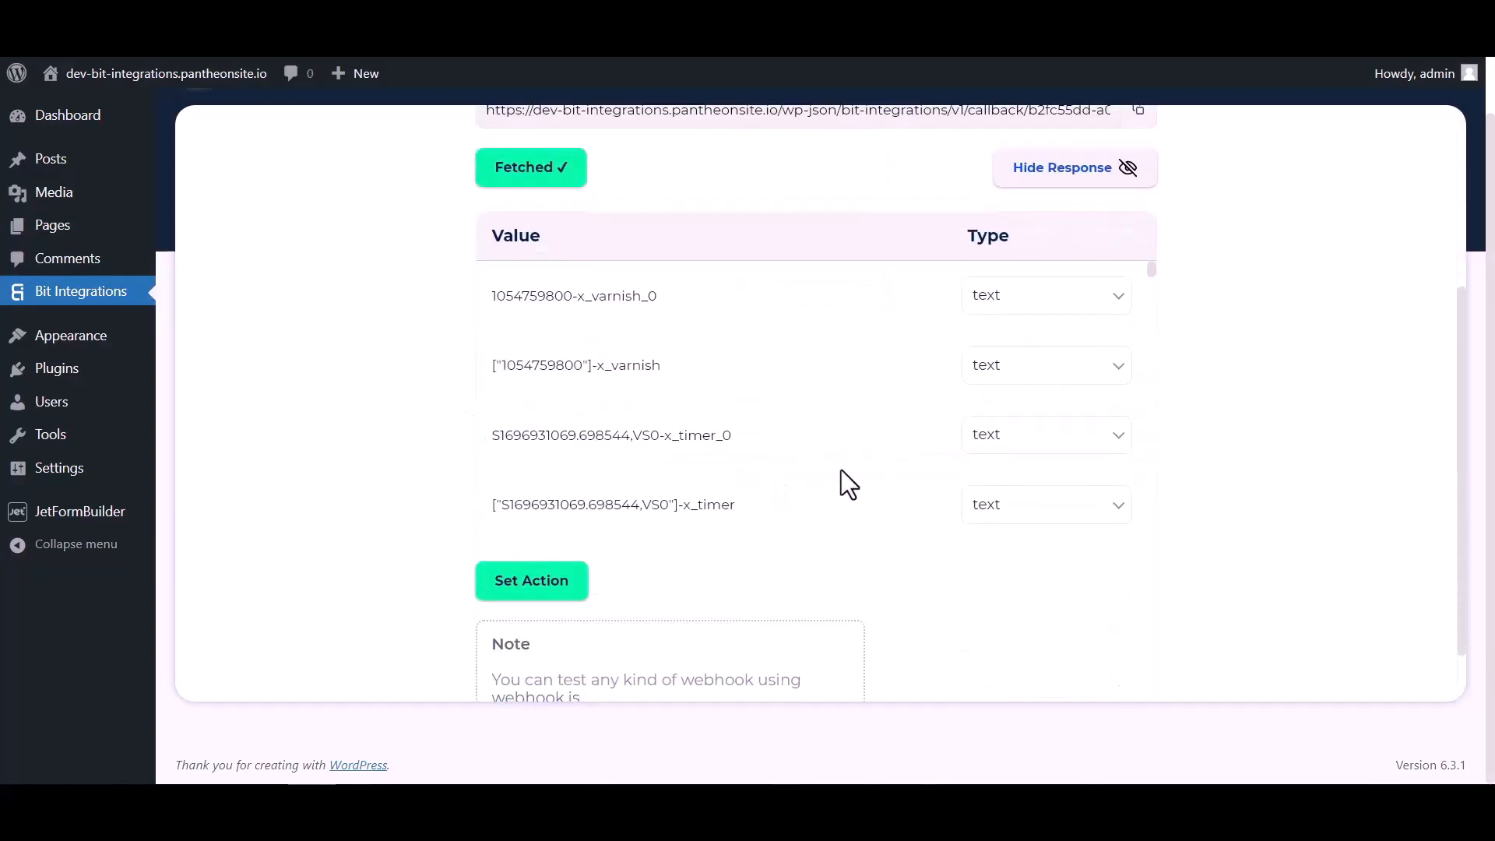
{"action": "scroll", "coordinate": [818, 324], "scroll_direction": "down", "scroll_amount": 8}
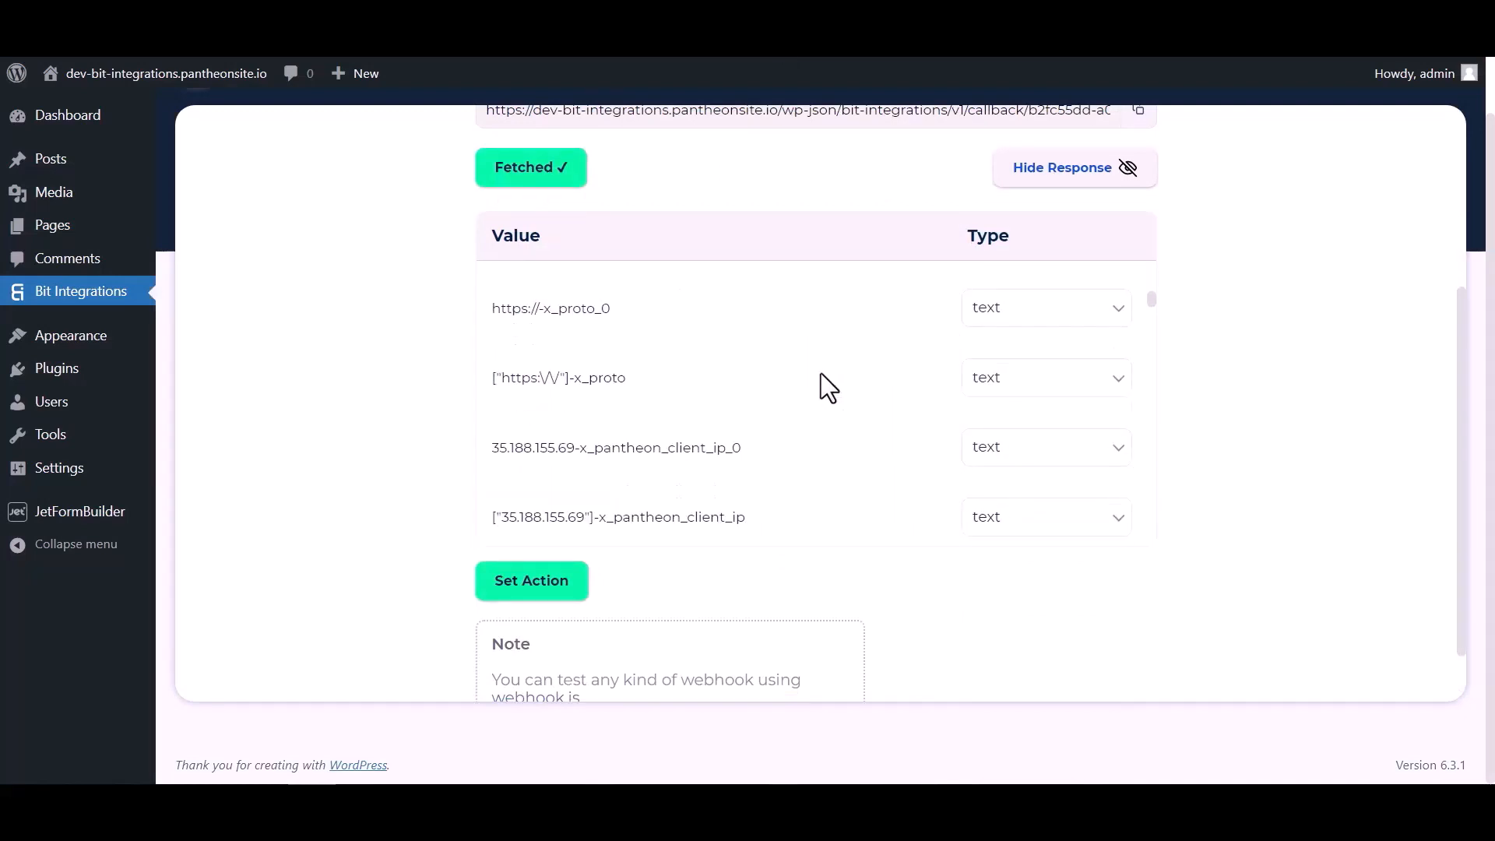
{"action": "scroll", "coordinate": [821, 374], "scroll_direction": "down", "scroll_amount": 10}
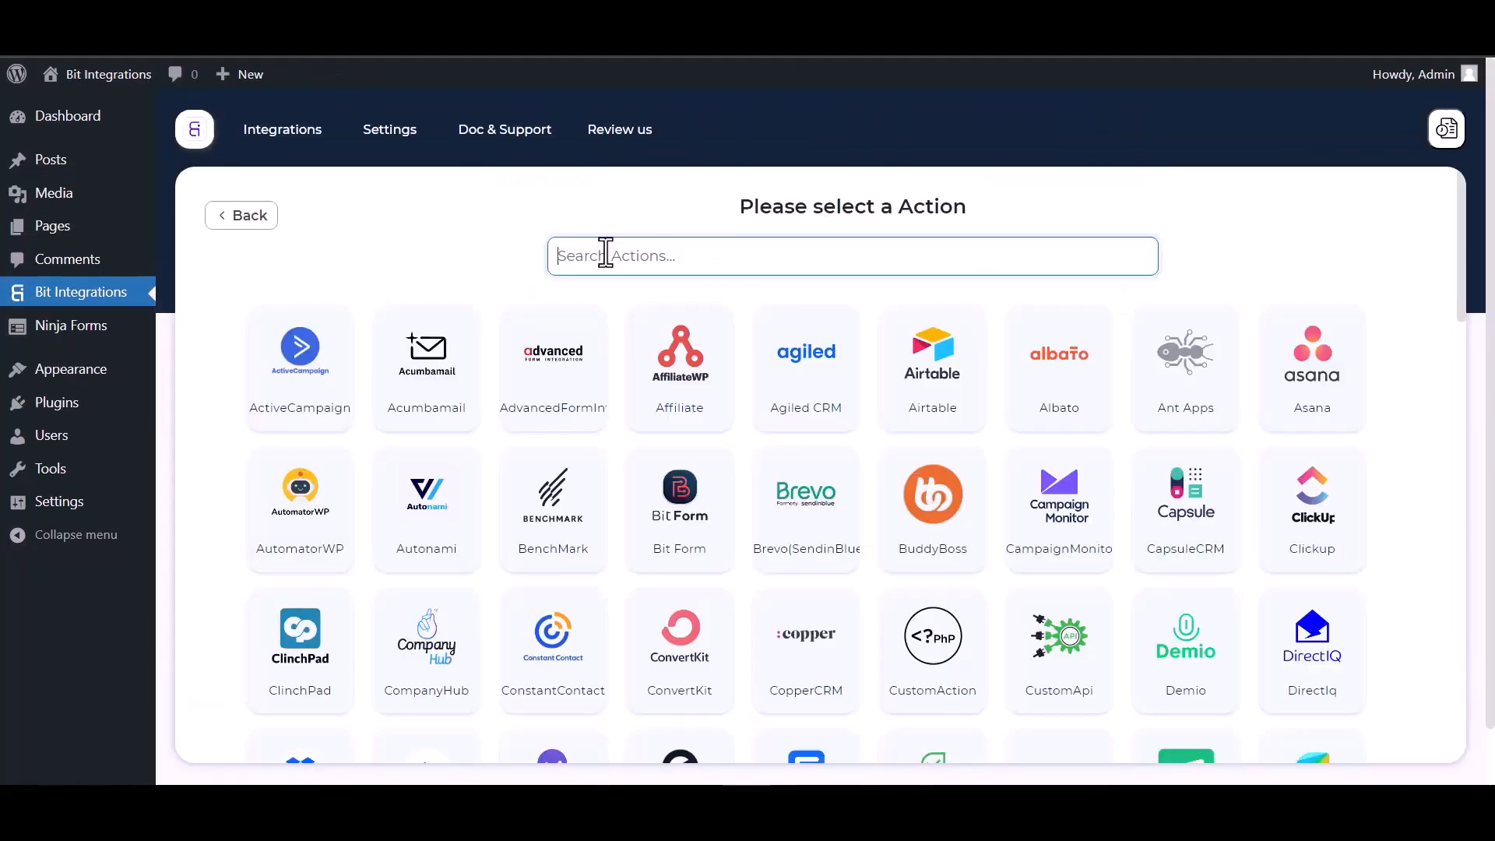
Step: Search 'lion', choose LionDesk as the action and go to the Lion Desk Apps page
{"action": "type", "text": "lion"}
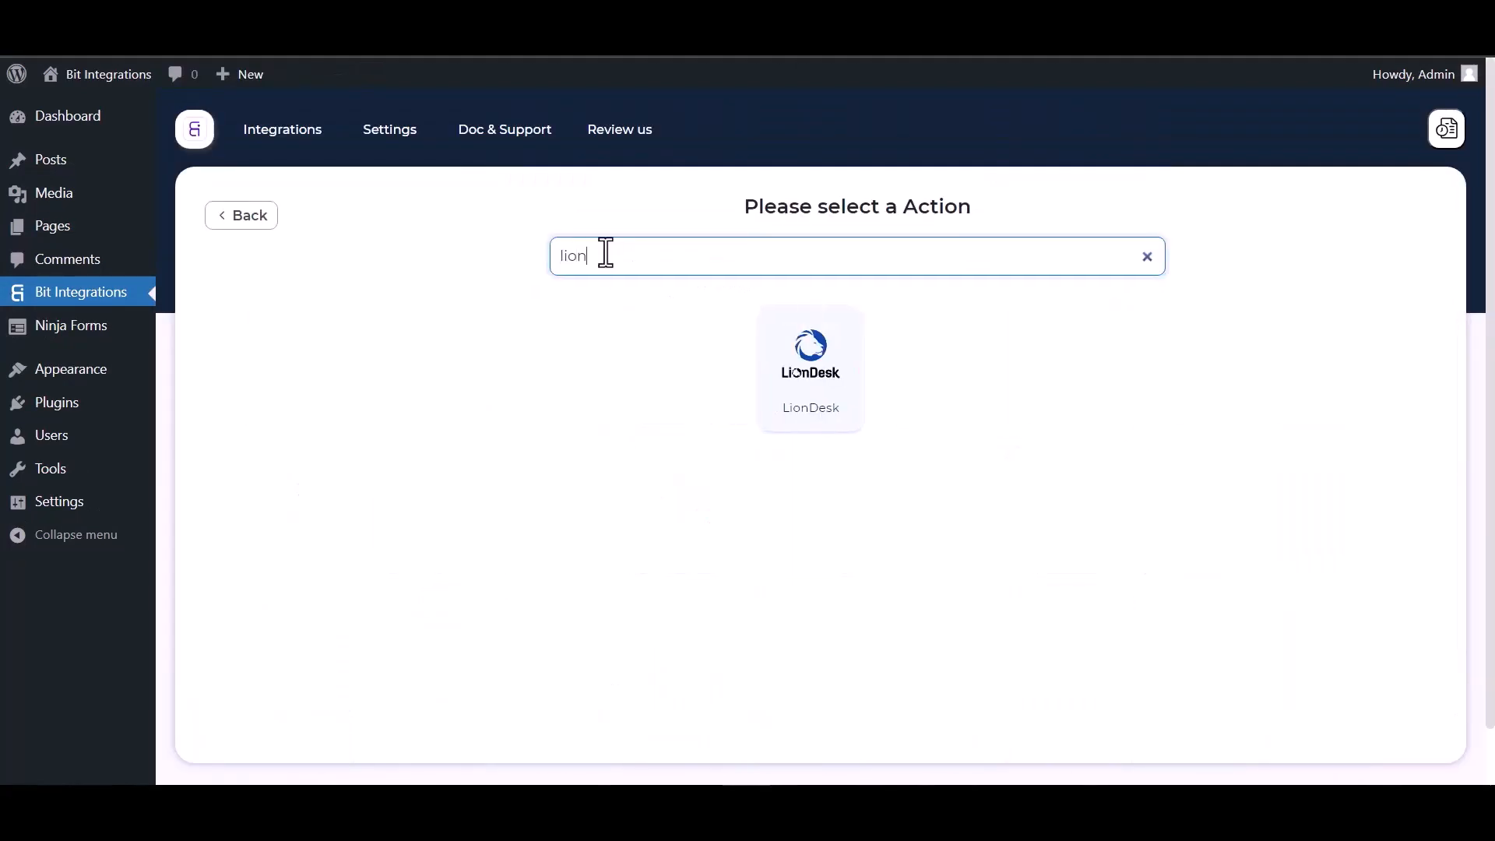
{"action": "left_click", "coordinate": [824, 424]}
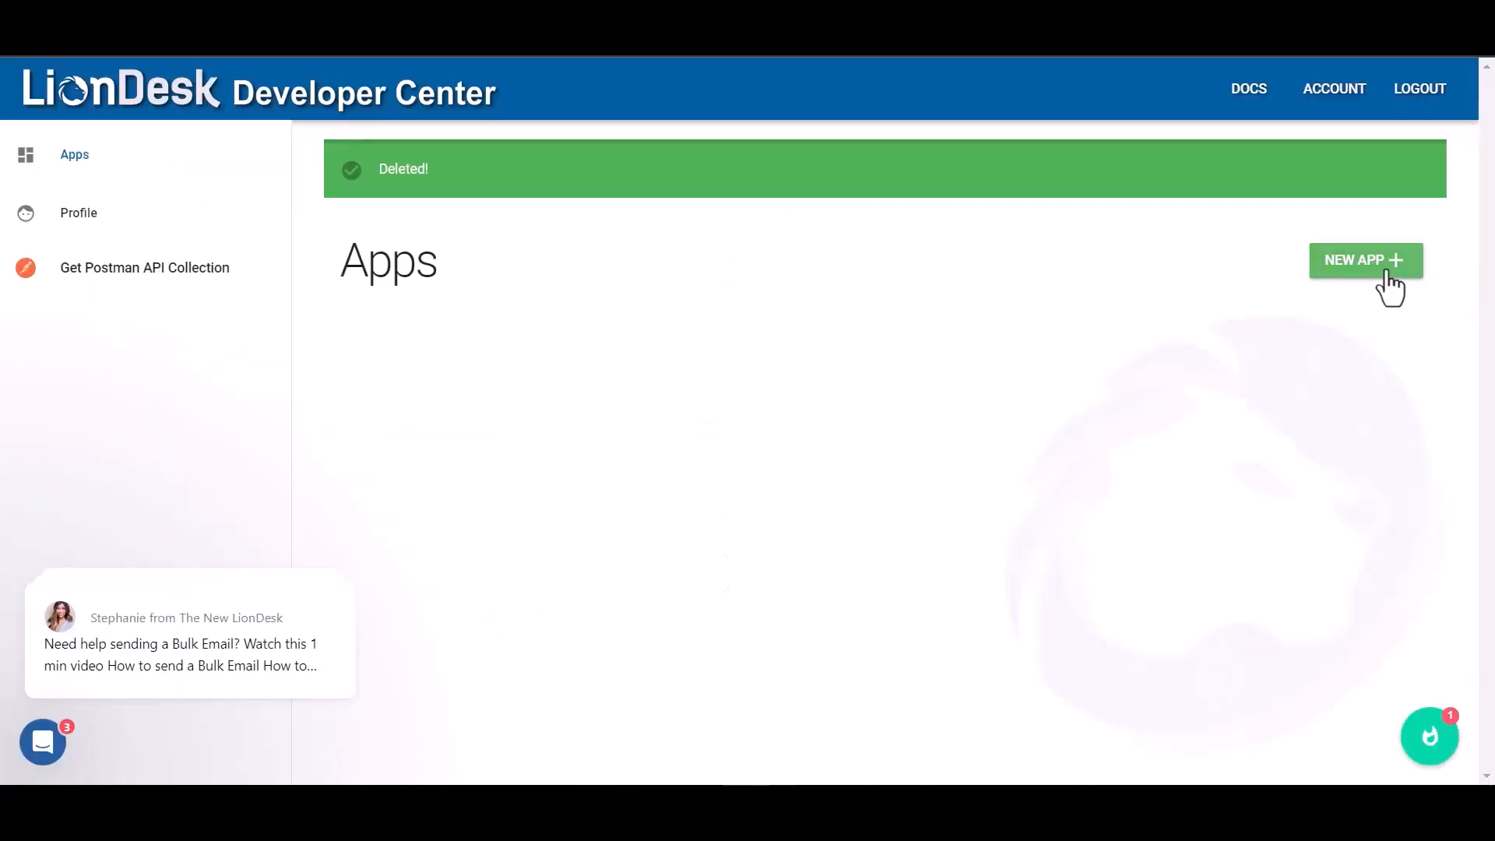
{"action": "left_click", "coordinate": [1382, 264]}
Step: Create a LionDesk app named 'Bit Integrations' with the plugin's redirect URI and select its Client ID
{"action": "left_click", "coordinate": [596, 394]}
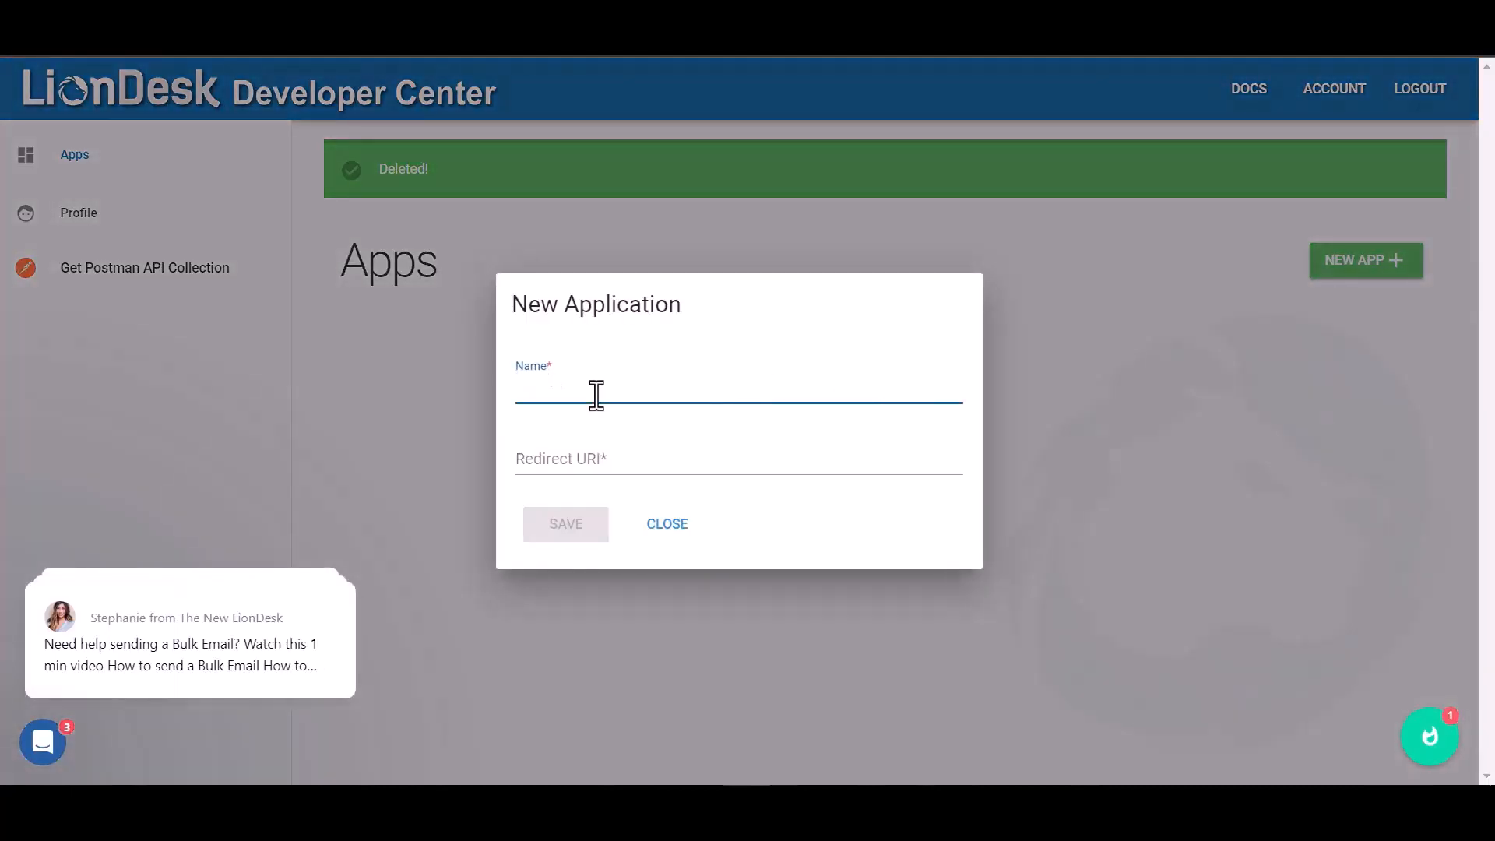
{"action": "type", "text": "Bit Integrations"}
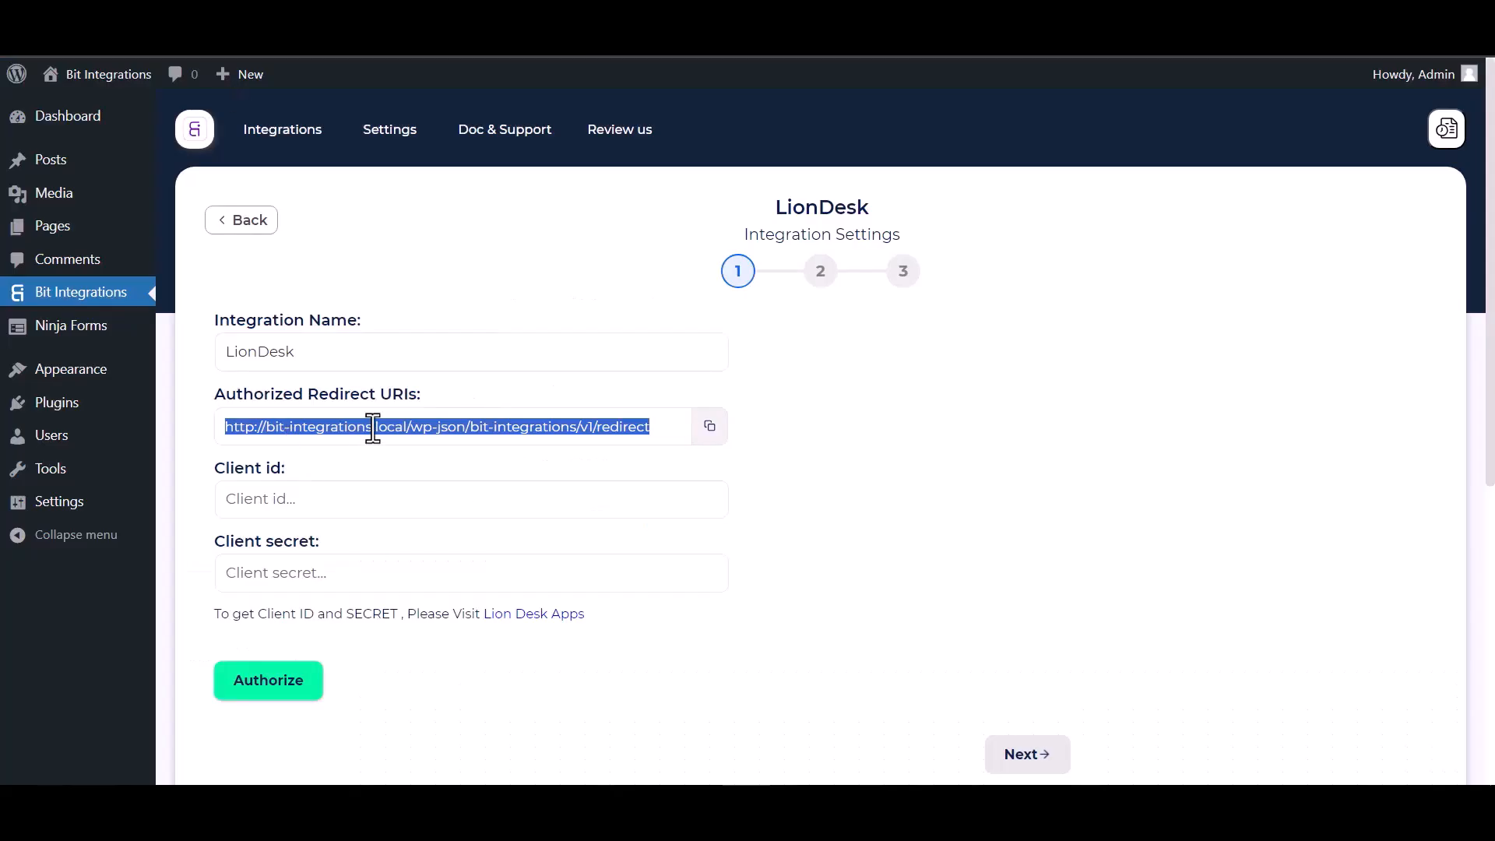
{"action": "left_click", "coordinate": [709, 429]}
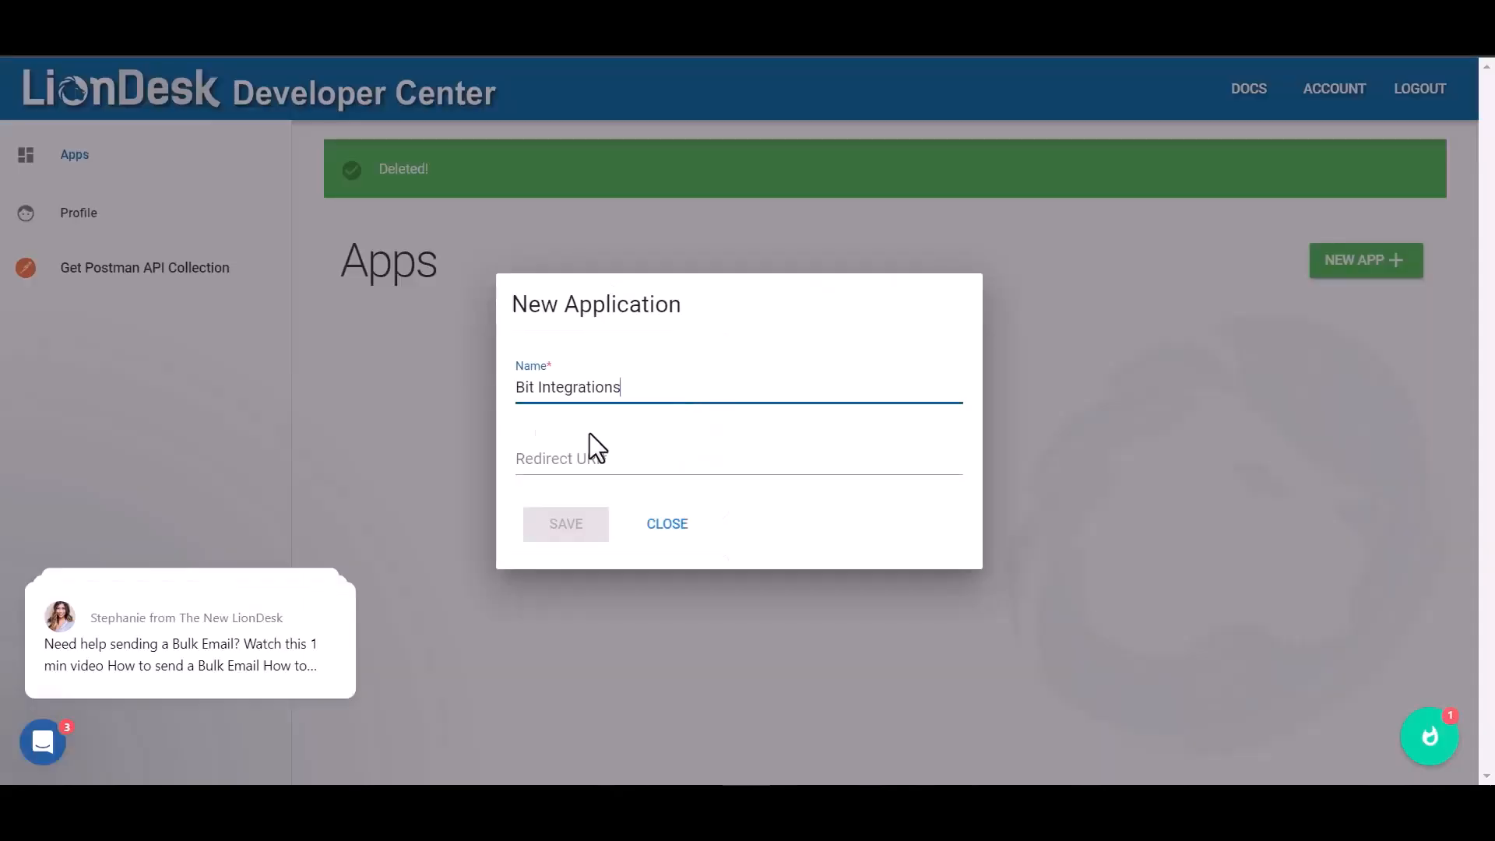
{"action": "left_click", "coordinate": [545, 459]}
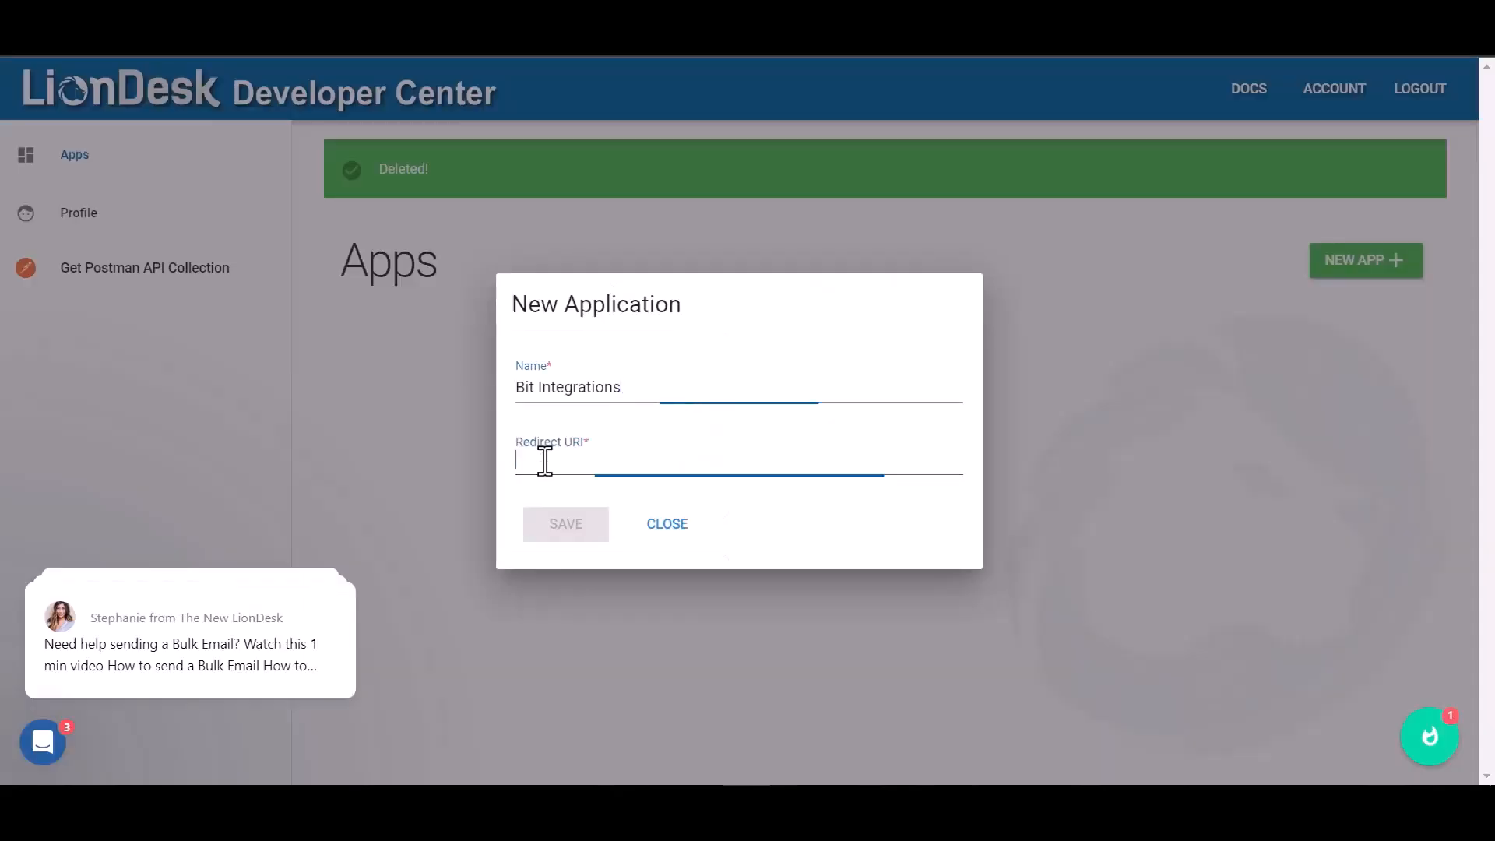
{"action": "key", "text": "ctrl+v"}
{"action": "left_click", "coordinate": [571, 534]}
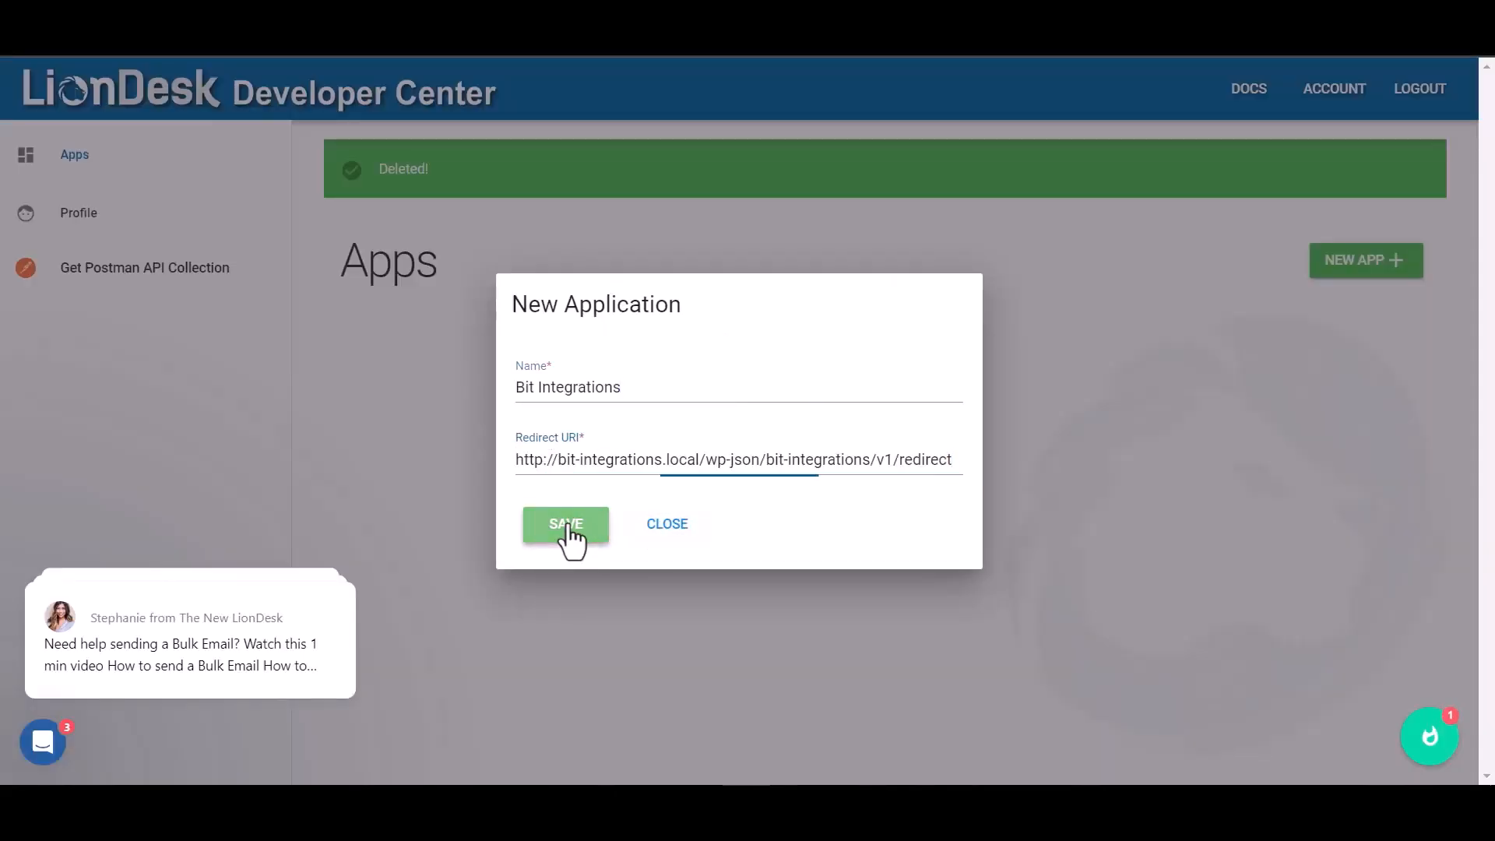
{"action": "double_click", "coordinate": [811, 530]}
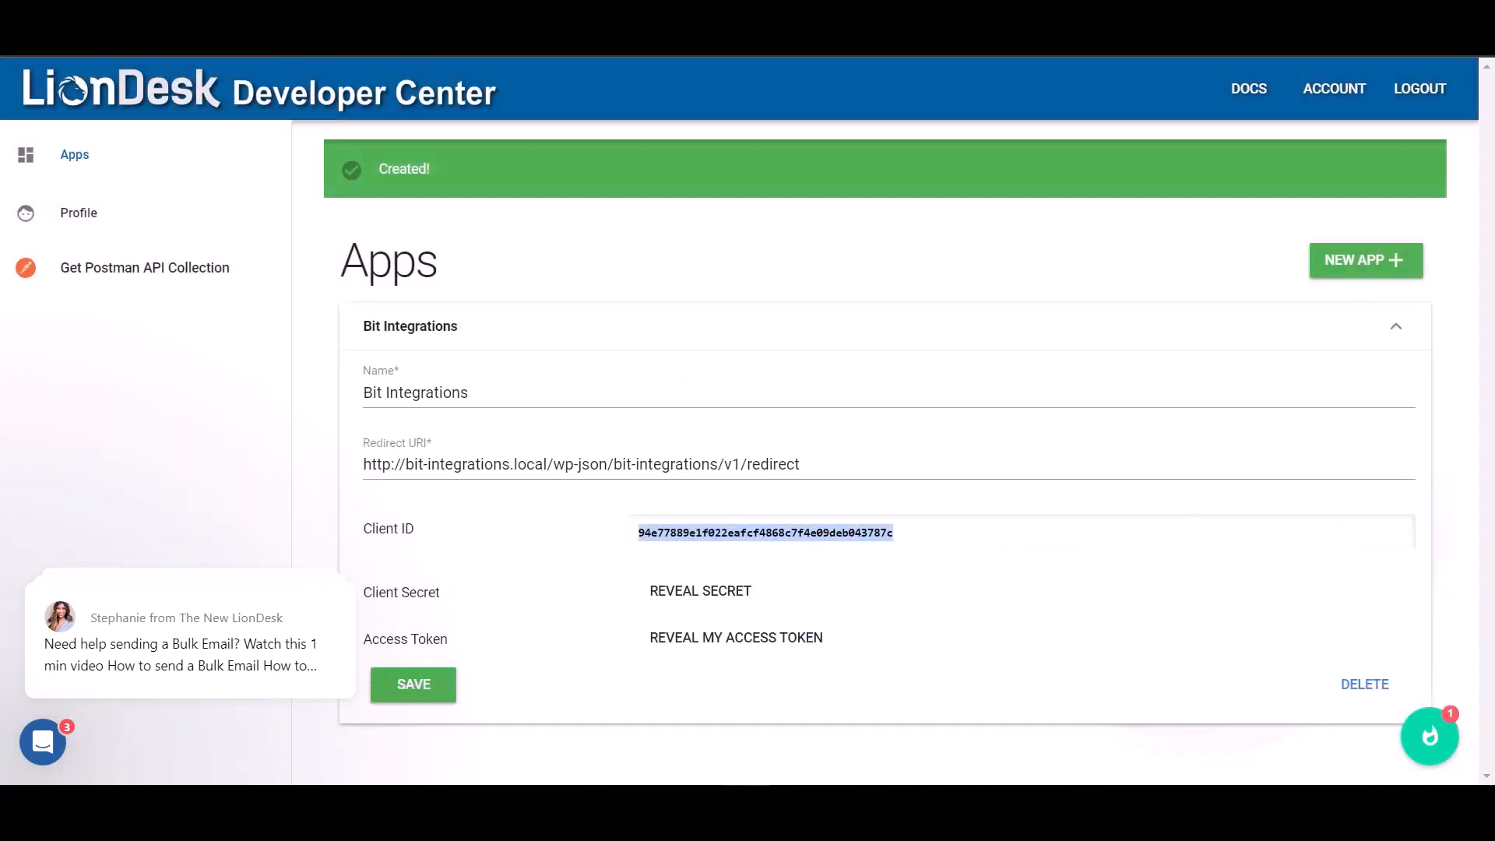
Step: Paste the app's Client ID into the integration's Client id field
{"action": "key", "text": "alt+Tab"}
{"action": "left_click", "coordinate": [371, 507]}
{"action": "key", "text": "ctrl+v"}
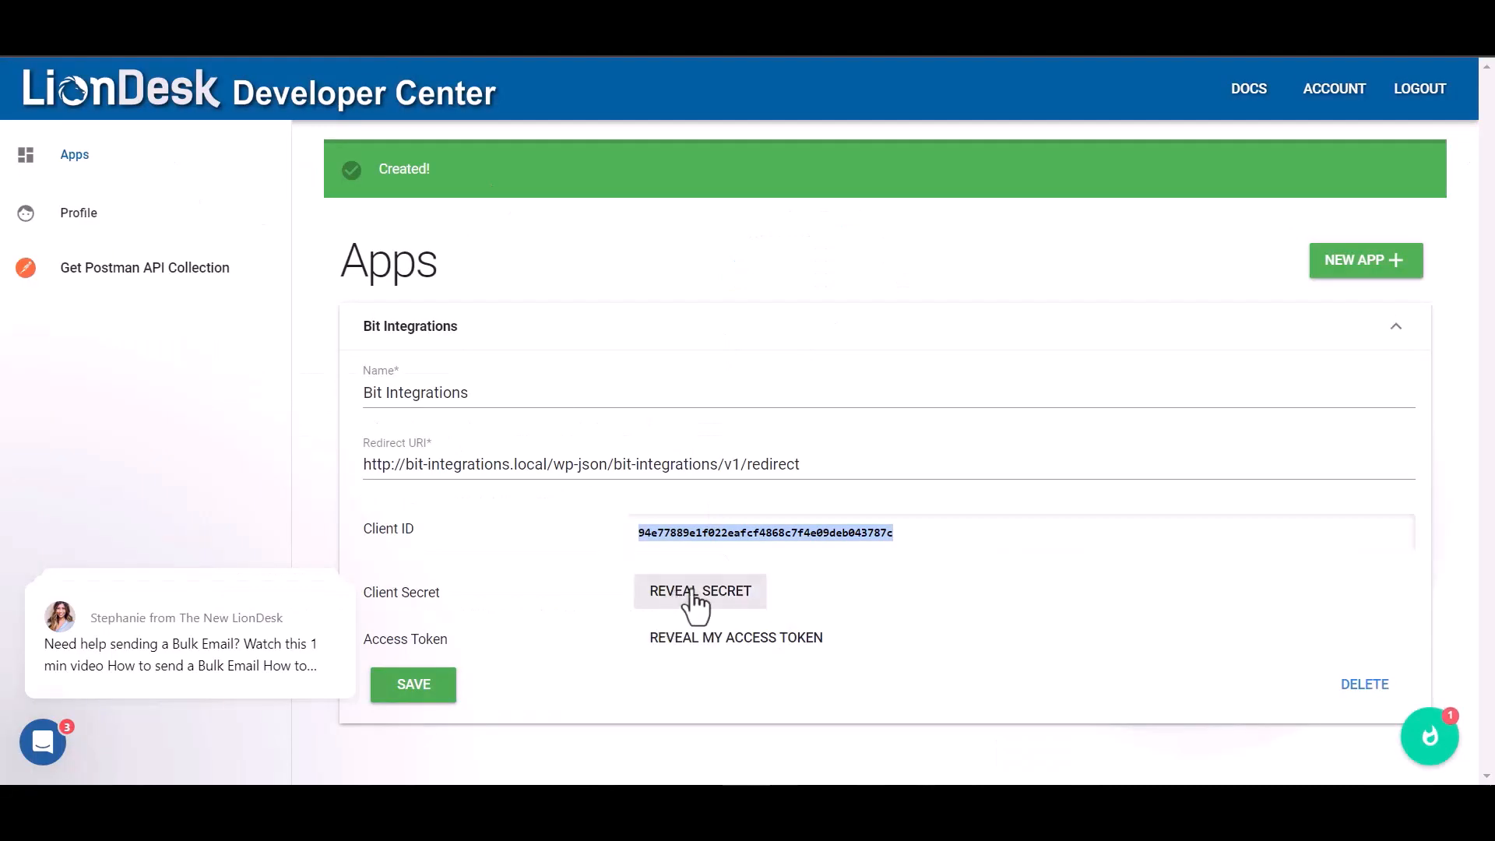
Step: Reveal the app's client secret, paste it into Client secret, and start authorization
{"action": "left_click", "coordinate": [696, 594]}
{"action": "double_click", "coordinate": [844, 597]}
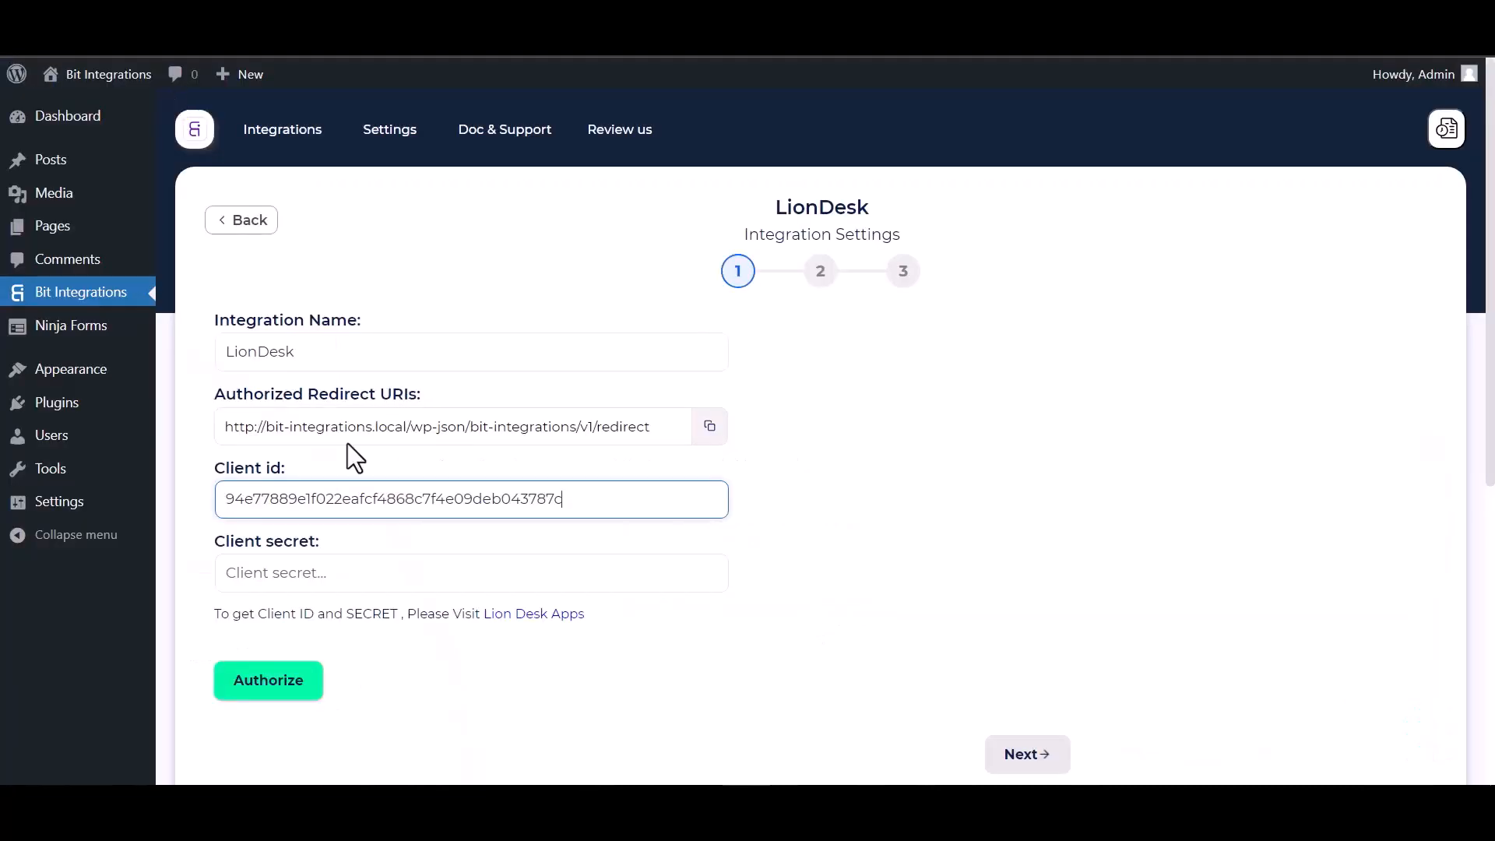
{"action": "left_click", "coordinate": [317, 578]}
{"action": "key", "text": "ctrl+v"}
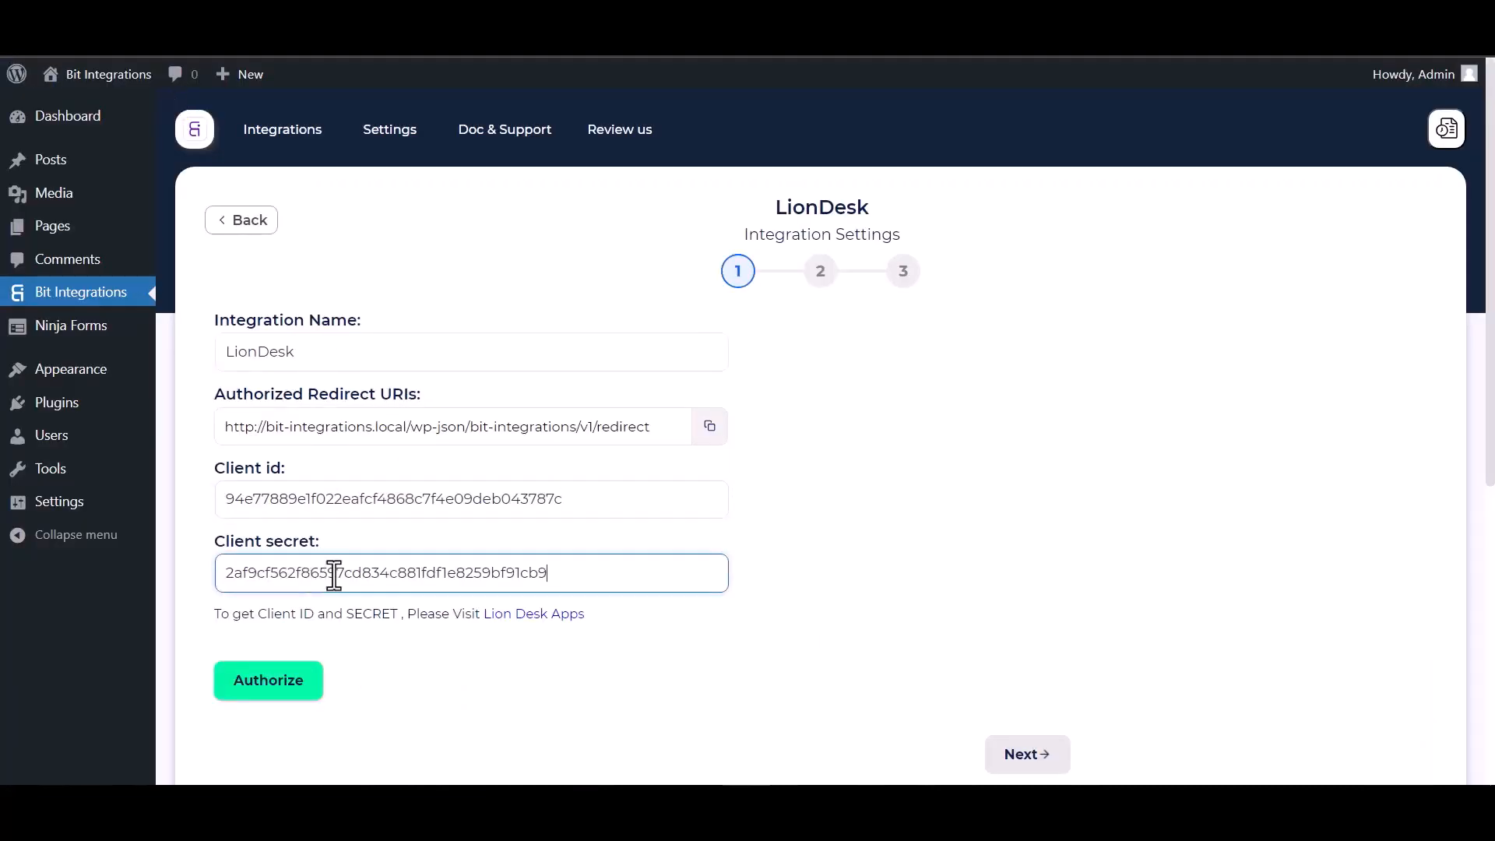
{"action": "left_click", "coordinate": [269, 681]}
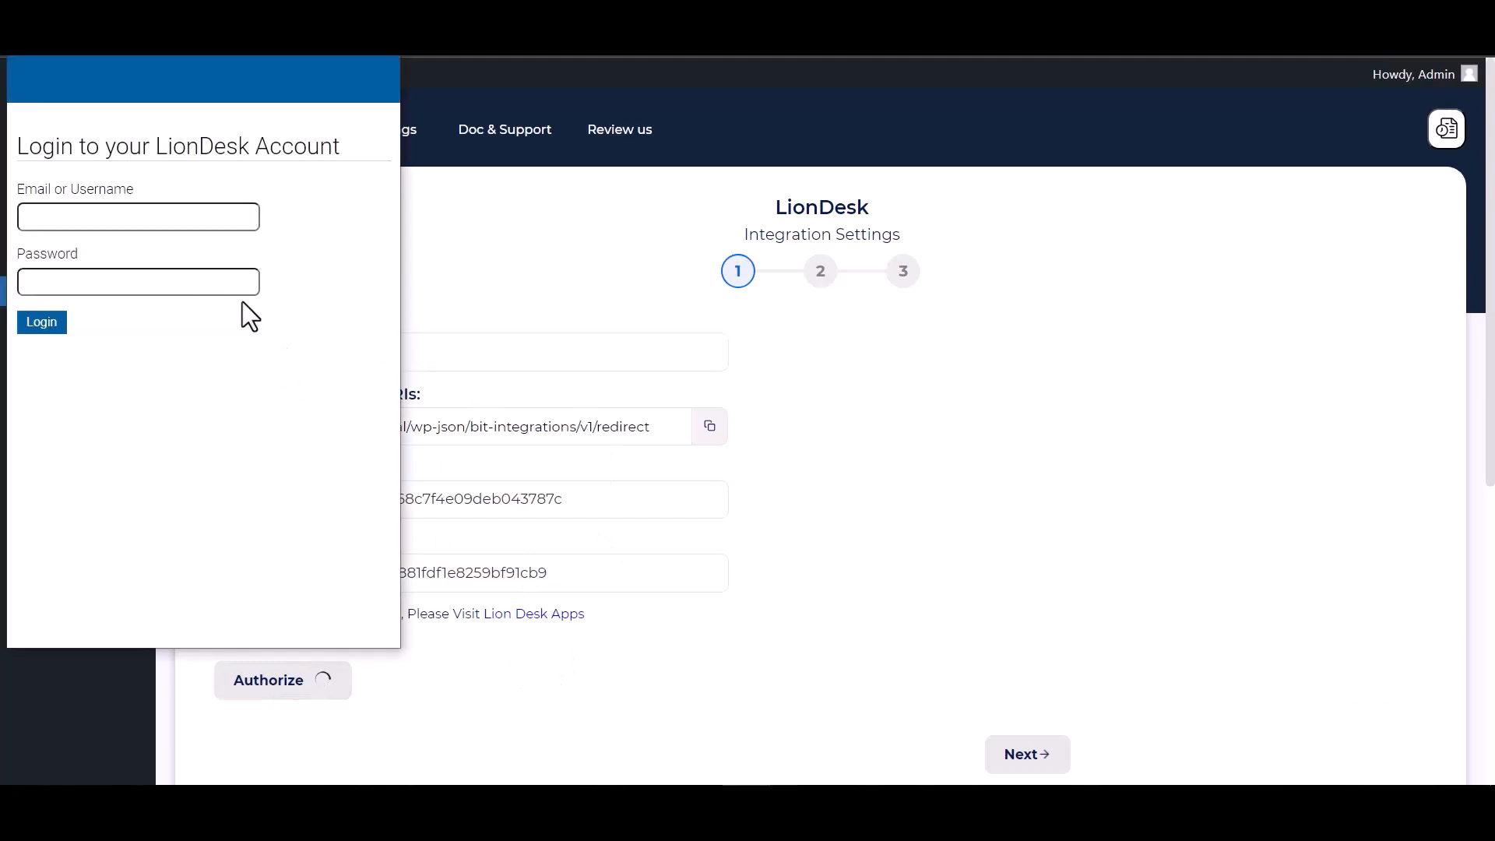
Step: Log in with the LionDesk account credentials and allow Bit Integrations access
{"action": "left_click", "coordinate": [103, 220]}
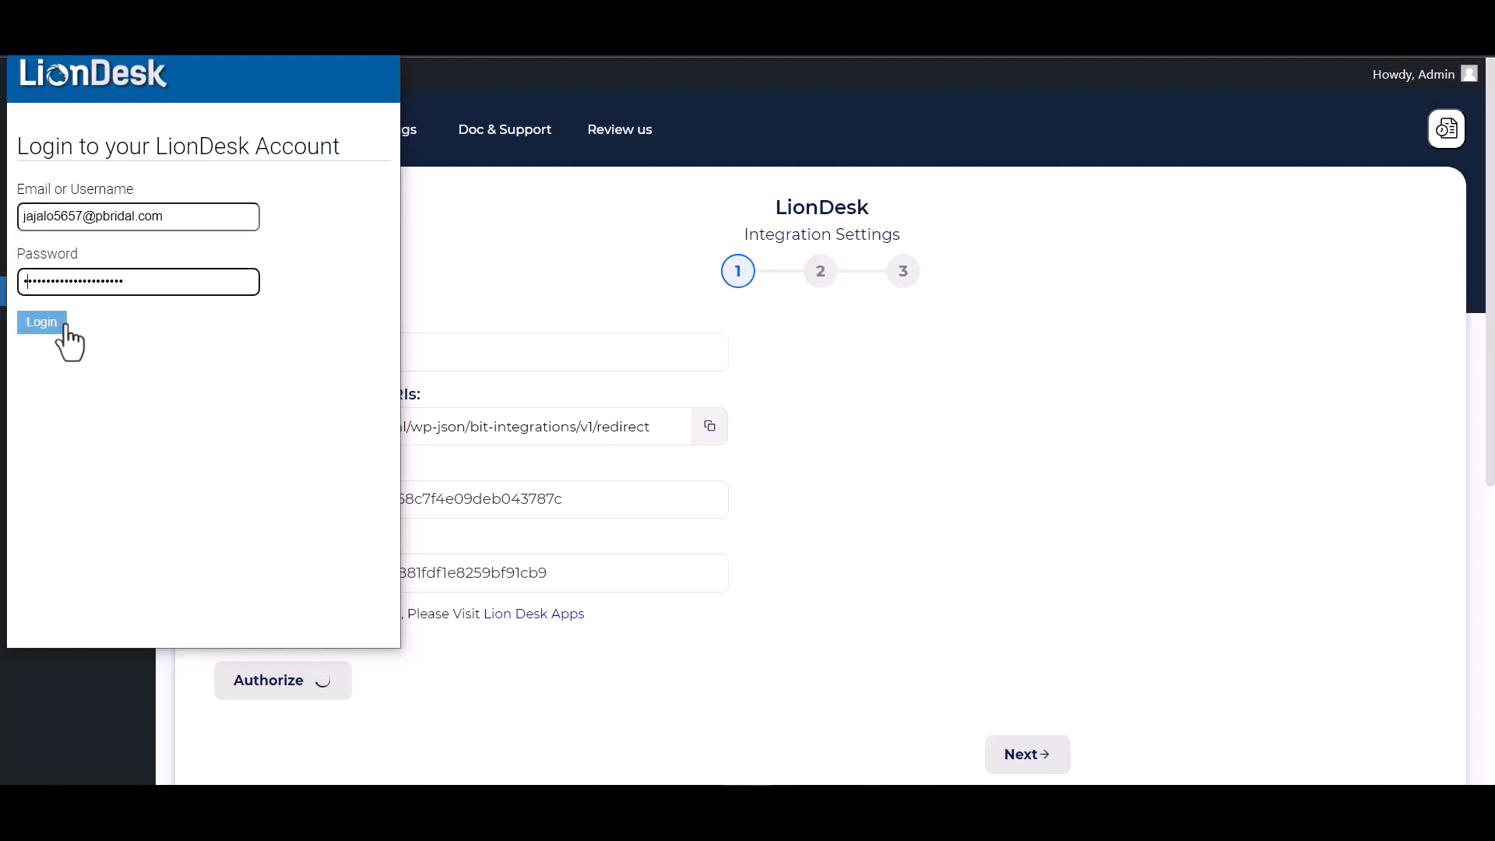
{"action": "left_click", "coordinate": [46, 321]}
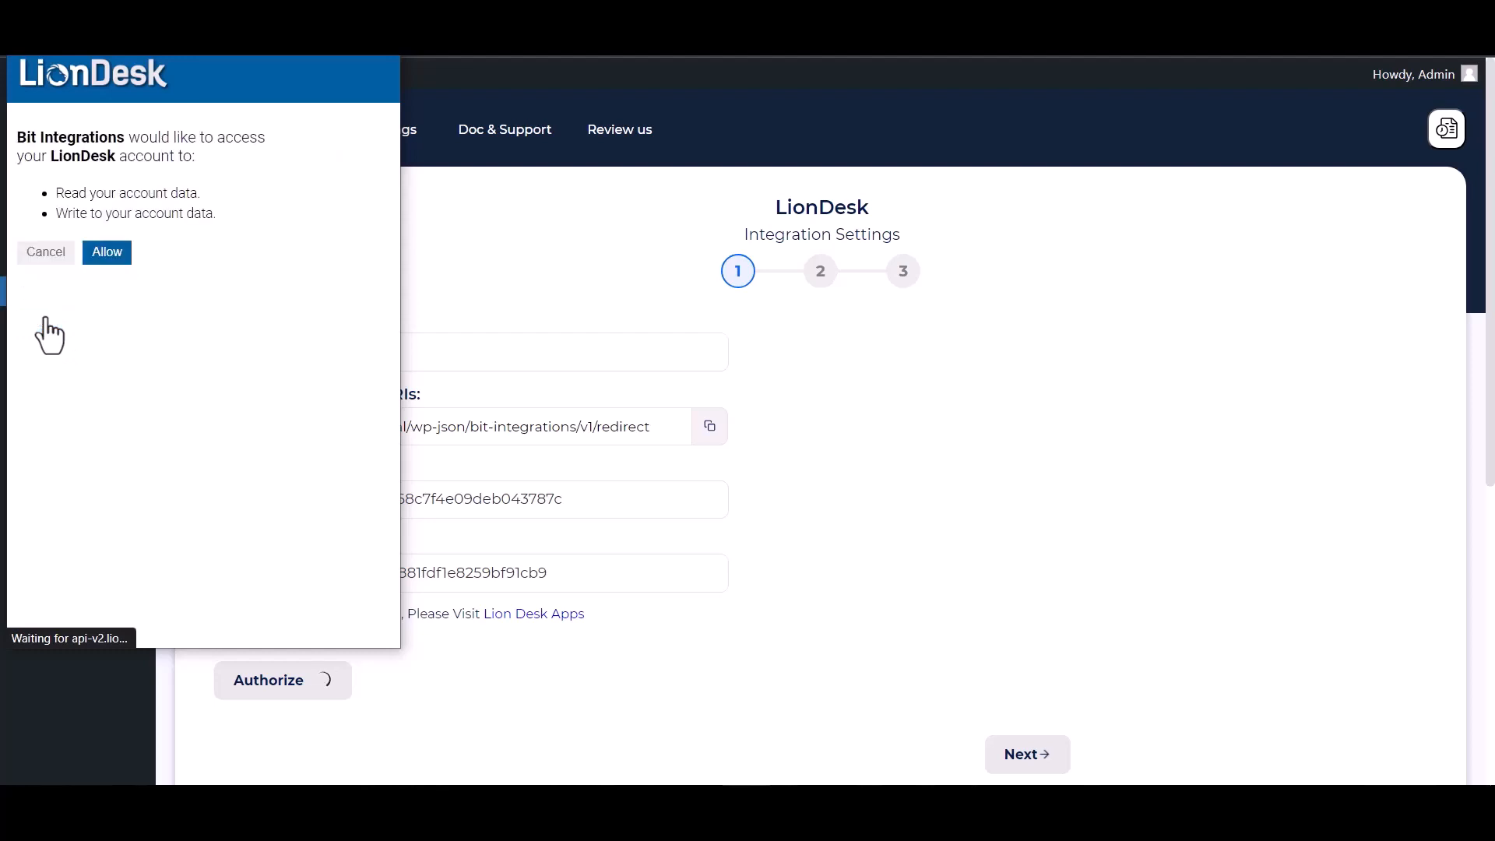
{"action": "left_click", "coordinate": [110, 257]}
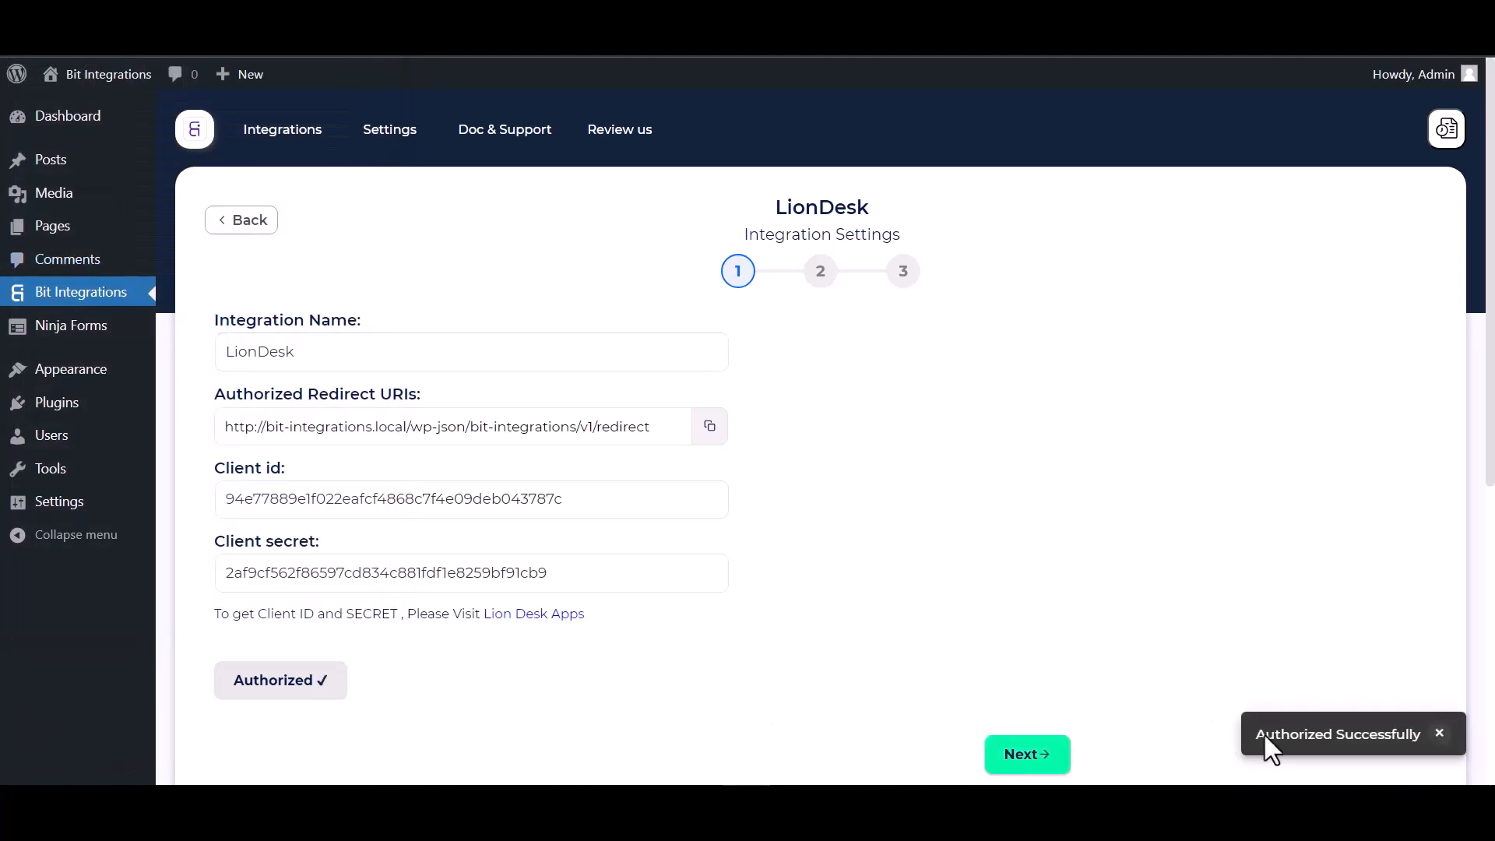
Step: Choose the Create Contact action and map the form's Email to LionDesk Email
{"action": "left_click", "coordinate": [1021, 760]}
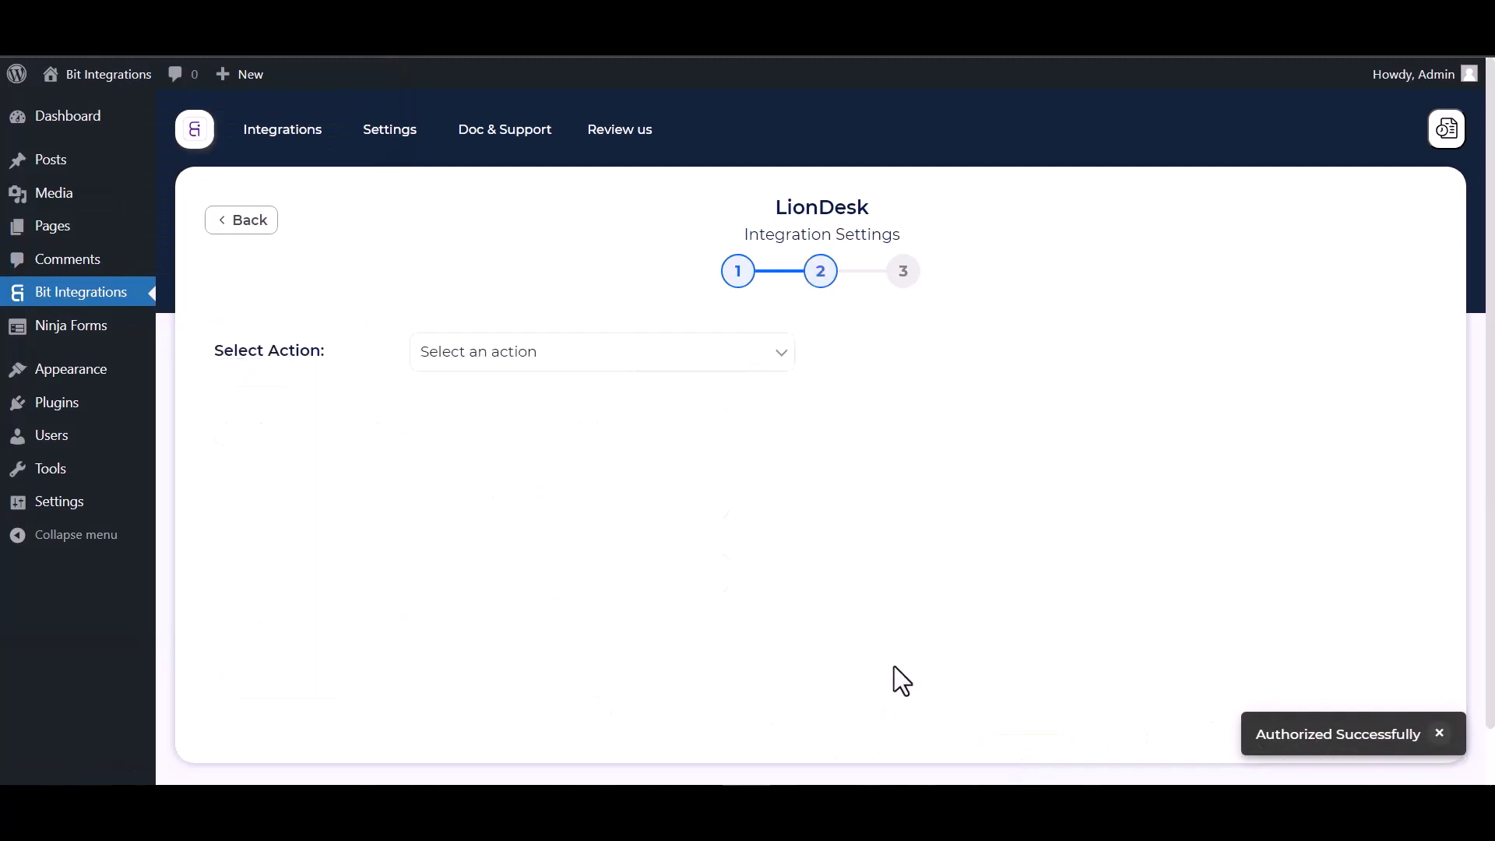
{"action": "left_click", "coordinate": [582, 363]}
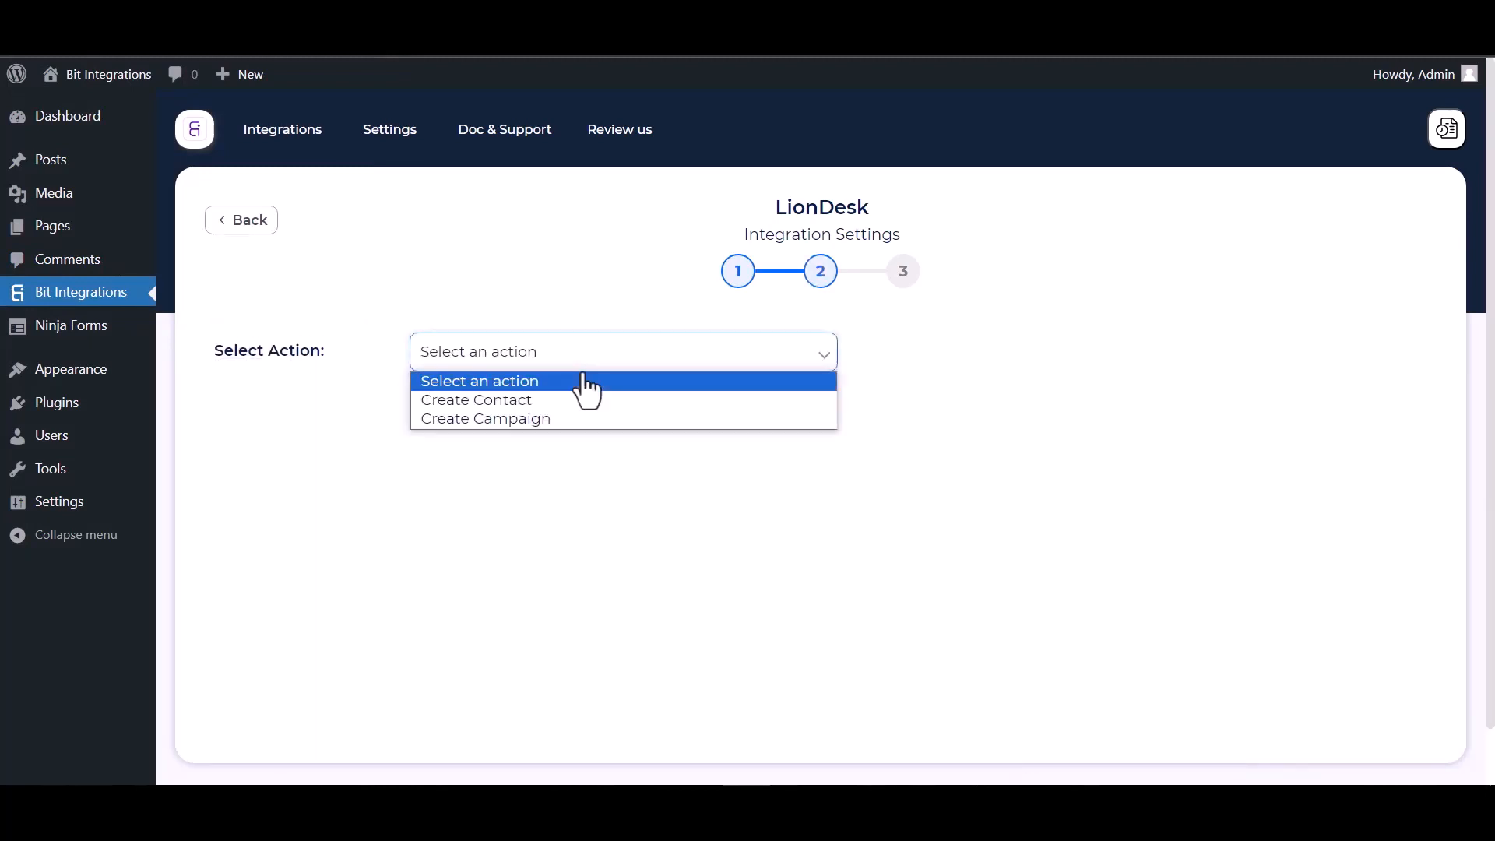
{"action": "left_click", "coordinate": [517, 400]}
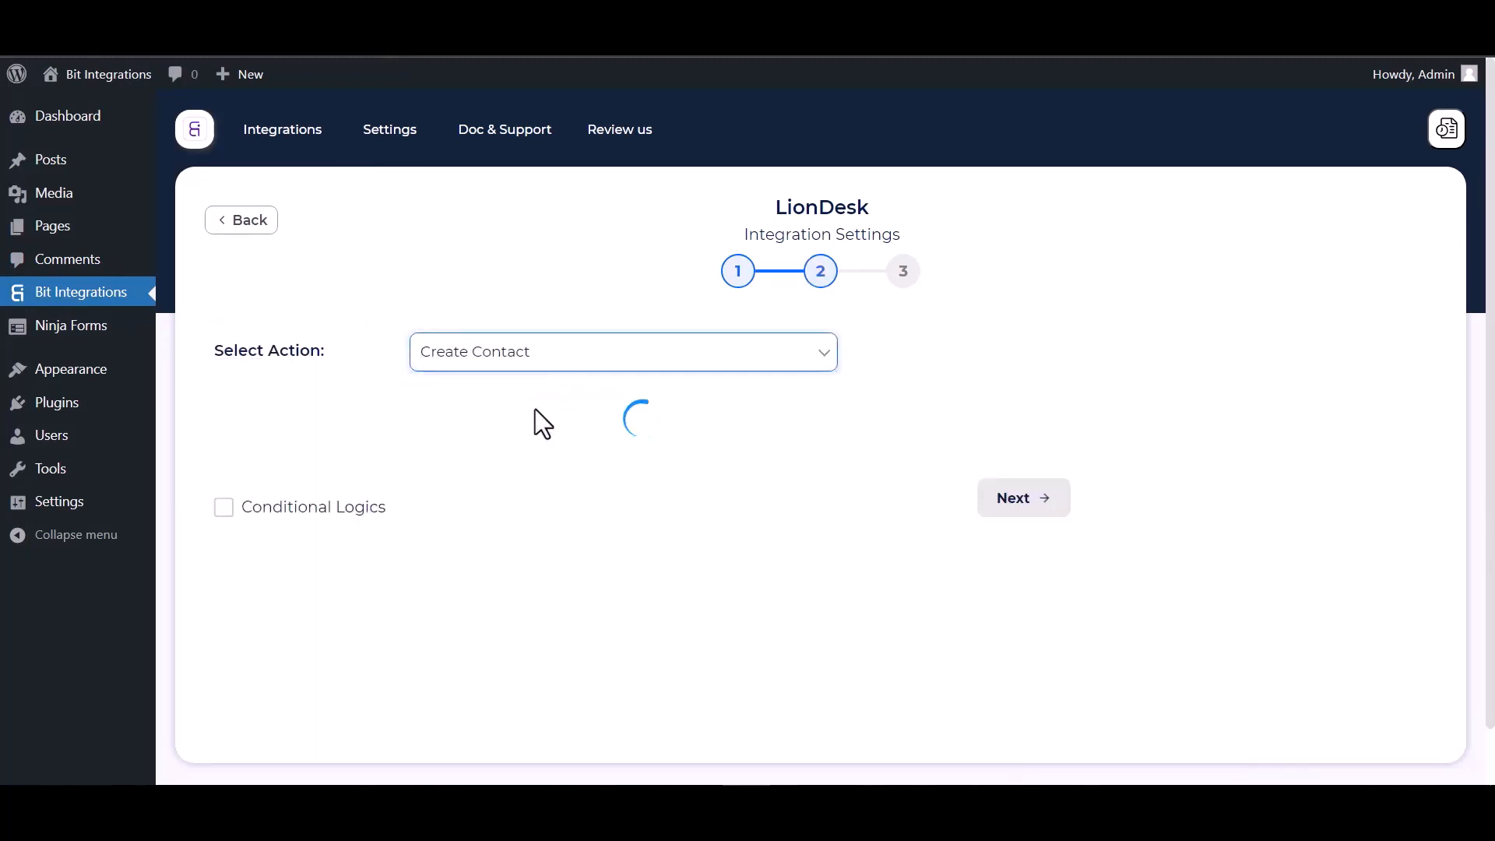
{"action": "scroll", "coordinate": [606, 567], "scroll_direction": "down", "scroll_amount": 2}
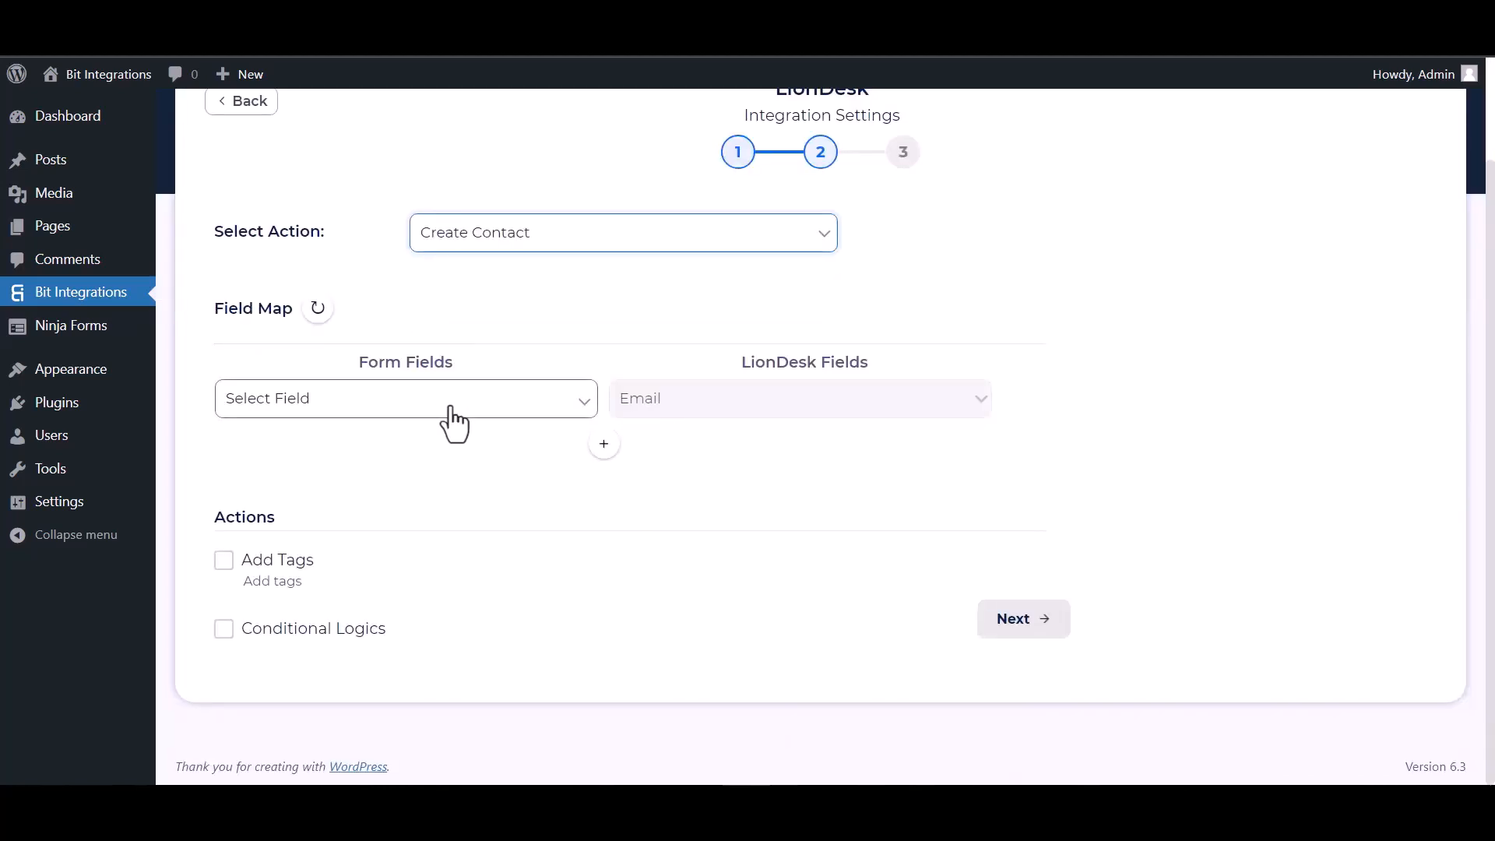
{"action": "left_click", "coordinate": [437, 402]}
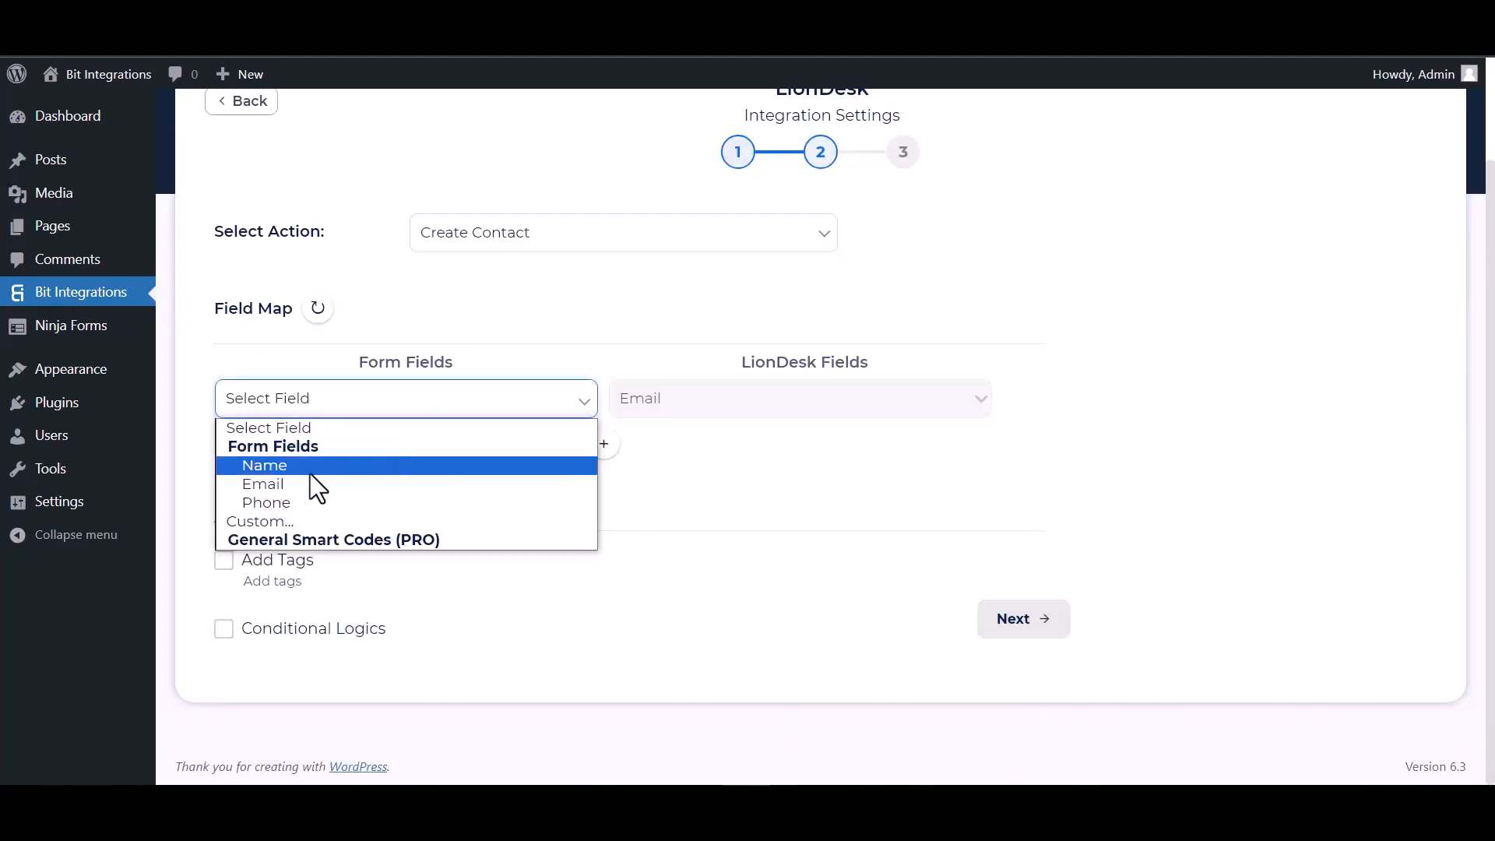
{"action": "left_click", "coordinate": [279, 486]}
Step: Add a field-map row mapping the form's Name to First Name
{"action": "left_click", "coordinate": [604, 444]}
{"action": "left_click", "coordinate": [667, 464]}
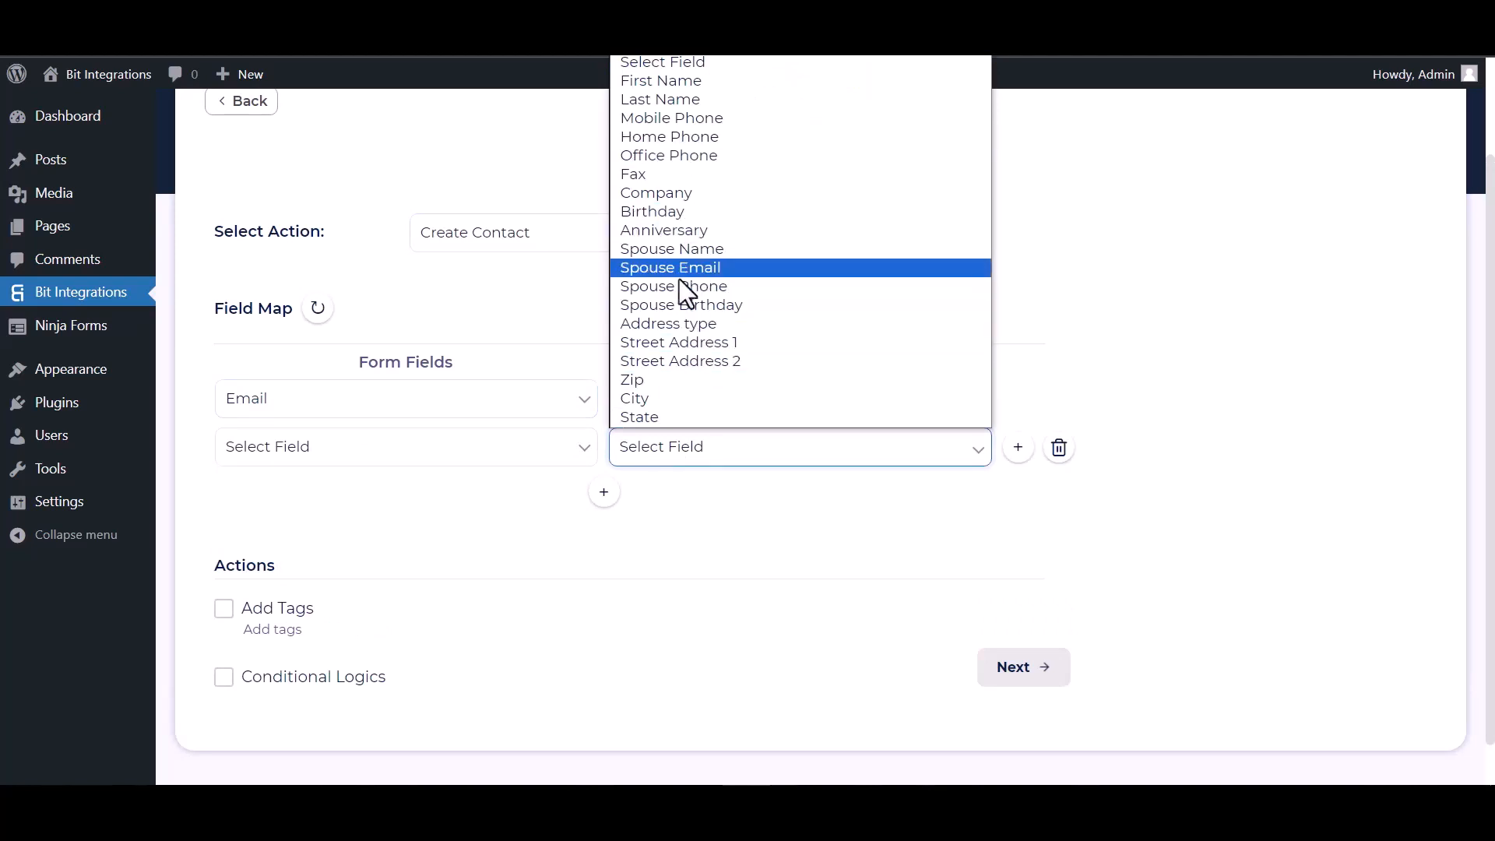
{"action": "left_click", "coordinate": [665, 84]}
{"action": "left_click", "coordinate": [472, 459]}
{"action": "left_click", "coordinate": [306, 512]}
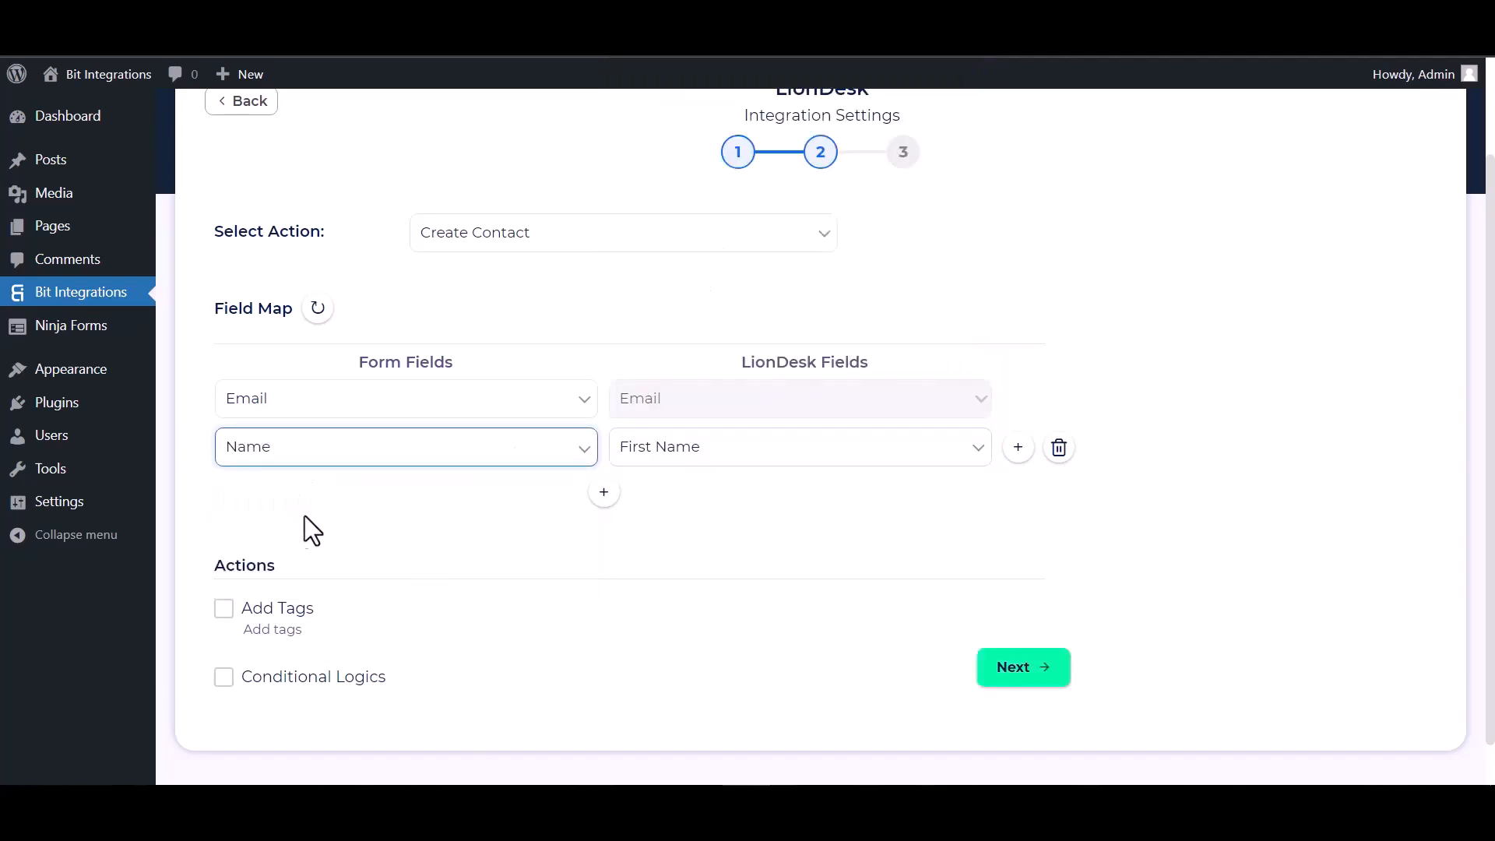
Step: Add a third row mapping the form's Phone to Mobile Phone
{"action": "left_click", "coordinate": [604, 491]}
{"action": "left_click", "coordinate": [644, 506]}
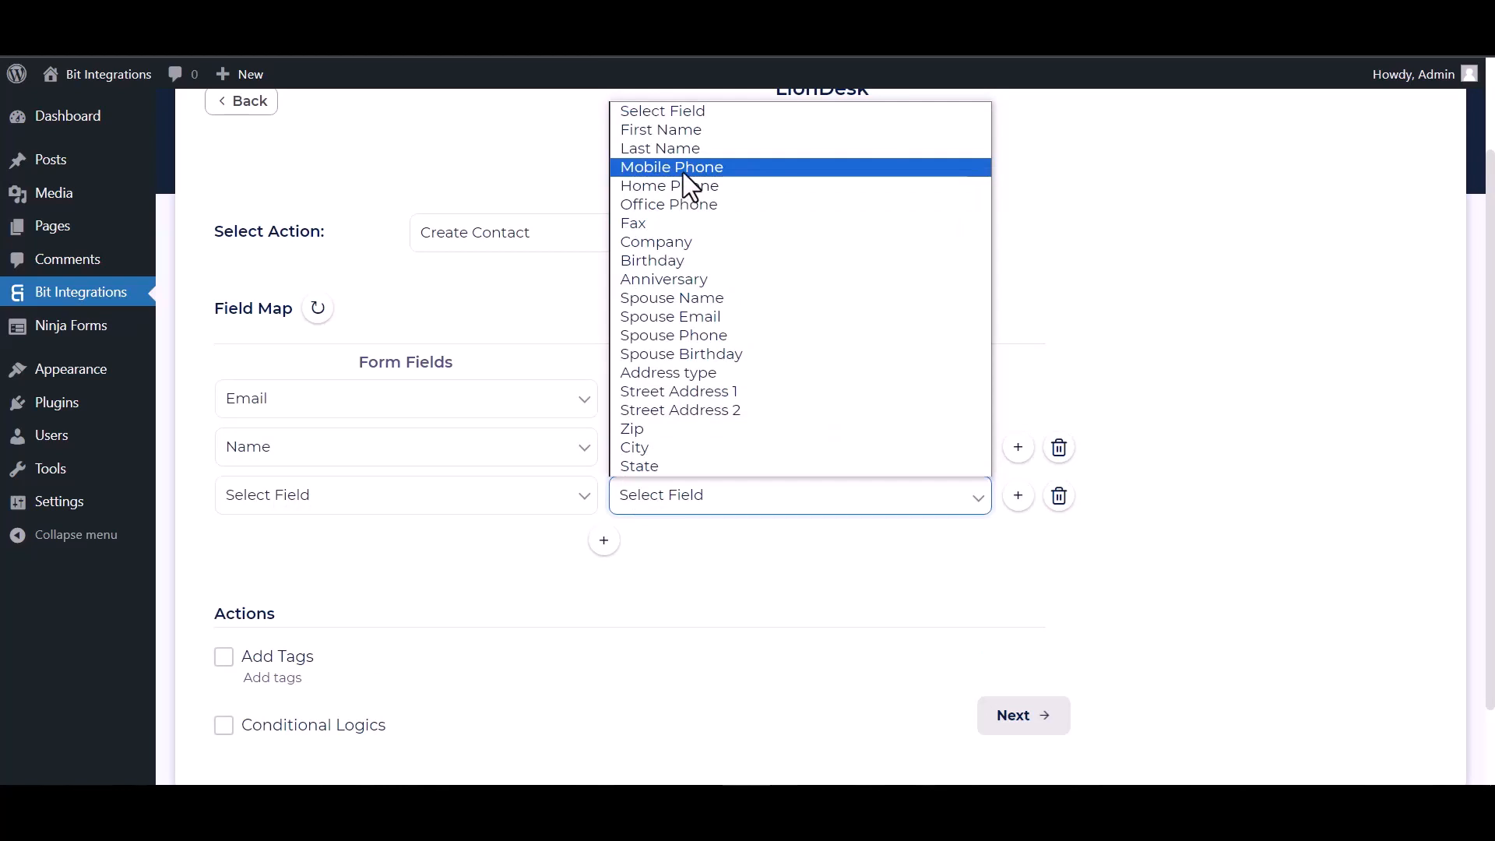
{"action": "left_click", "coordinate": [674, 166]}
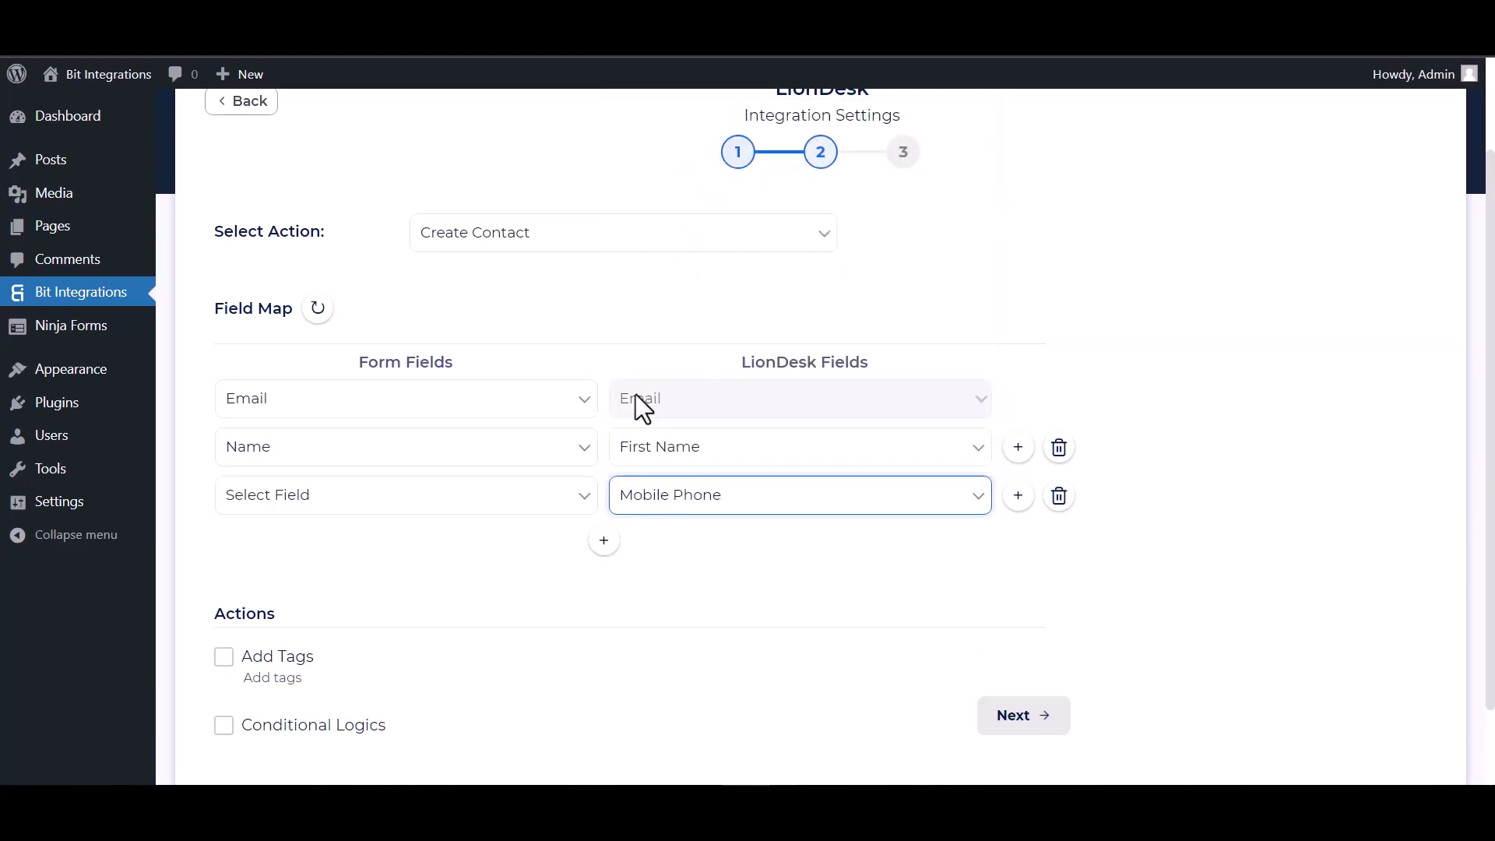
{"action": "left_click", "coordinate": [441, 500]}
{"action": "left_click", "coordinate": [283, 600]}
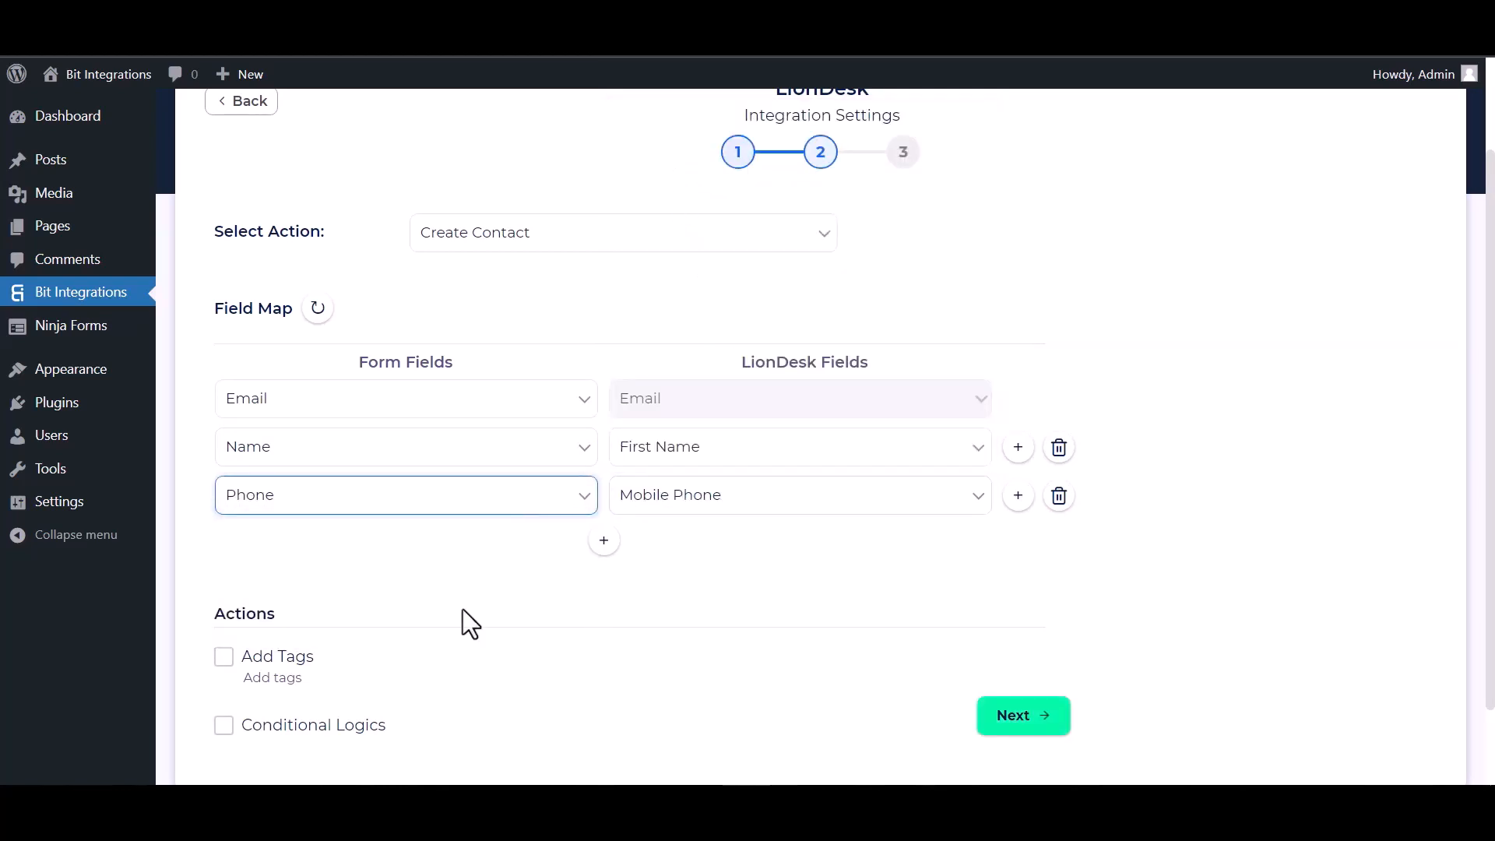
{"action": "scroll", "coordinate": [452, 616], "scroll_direction": "down", "scroll_amount": 1}
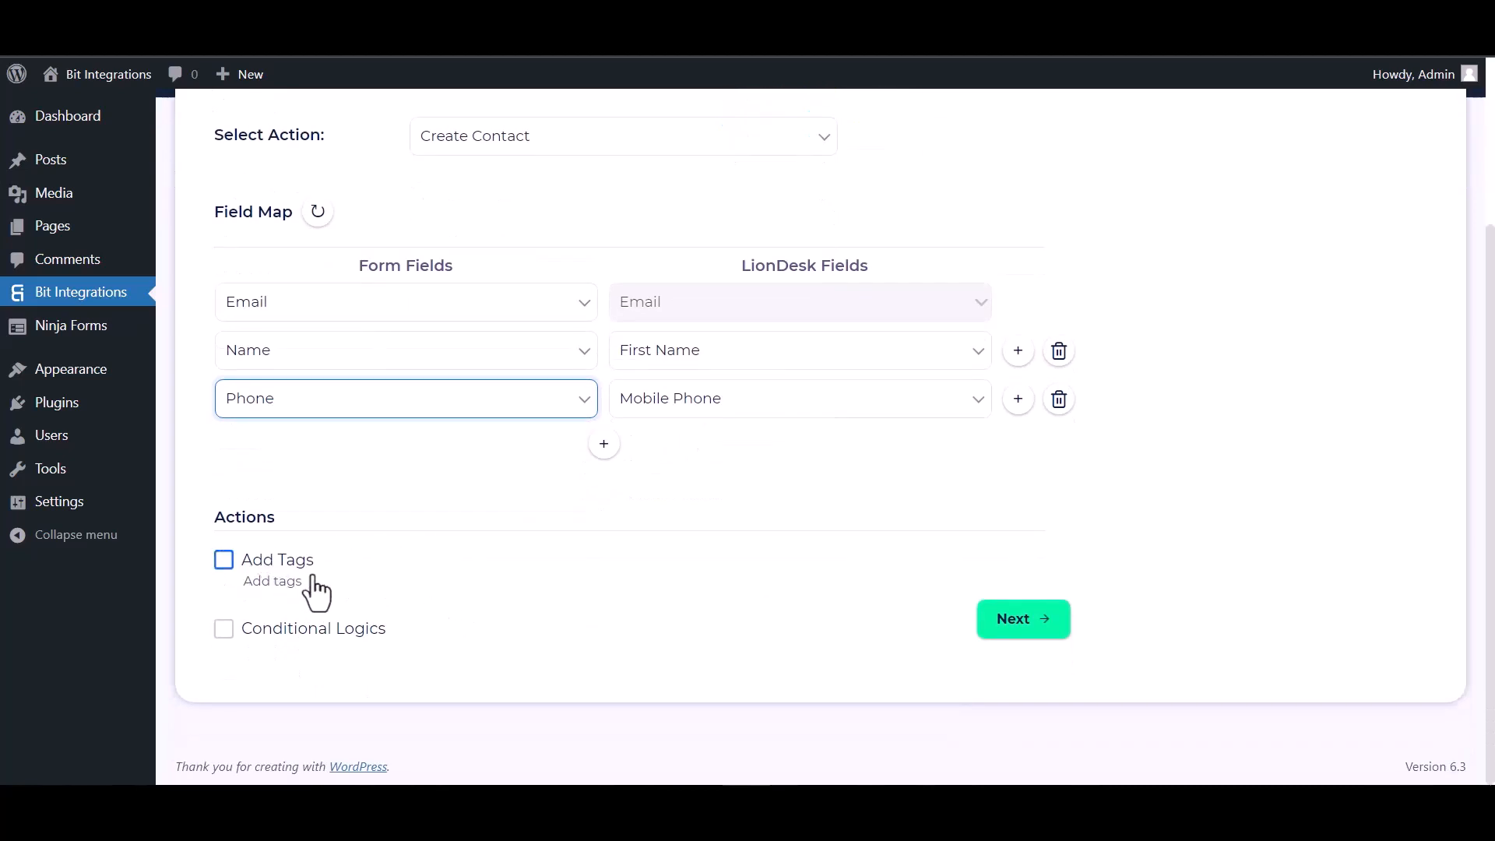
Step: Leave tags and conditional logic off, then complete the LionDesk integration with Finish & Save
{"action": "left_click", "coordinate": [222, 574]}
{"action": "left_click", "coordinate": [224, 629]}
{"action": "scroll", "coordinate": [371, 627], "scroll_direction": "down", "scroll_amount": 2}
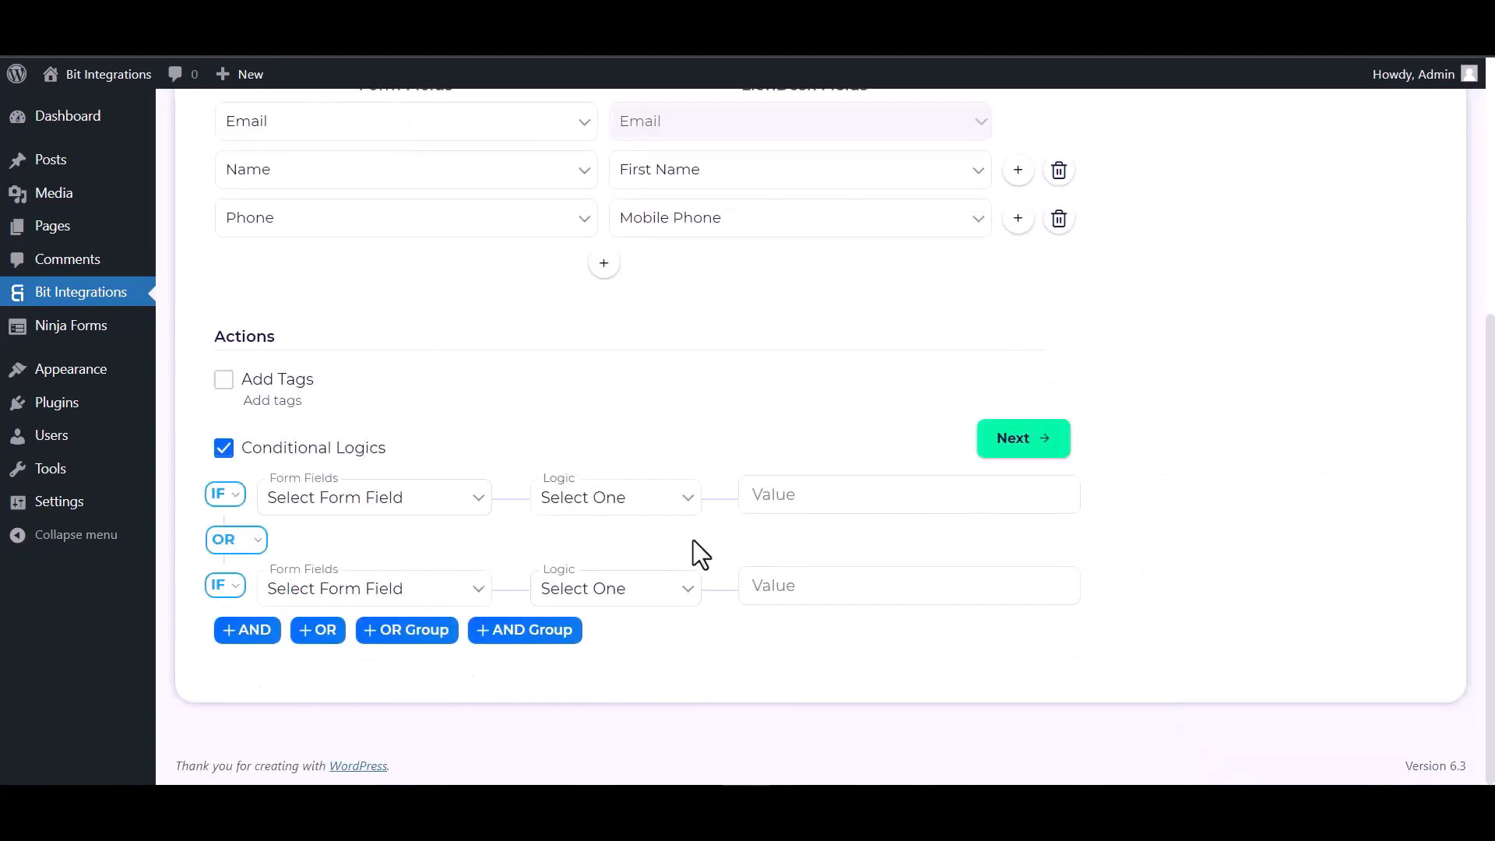
{"action": "left_click", "coordinate": [224, 451]}
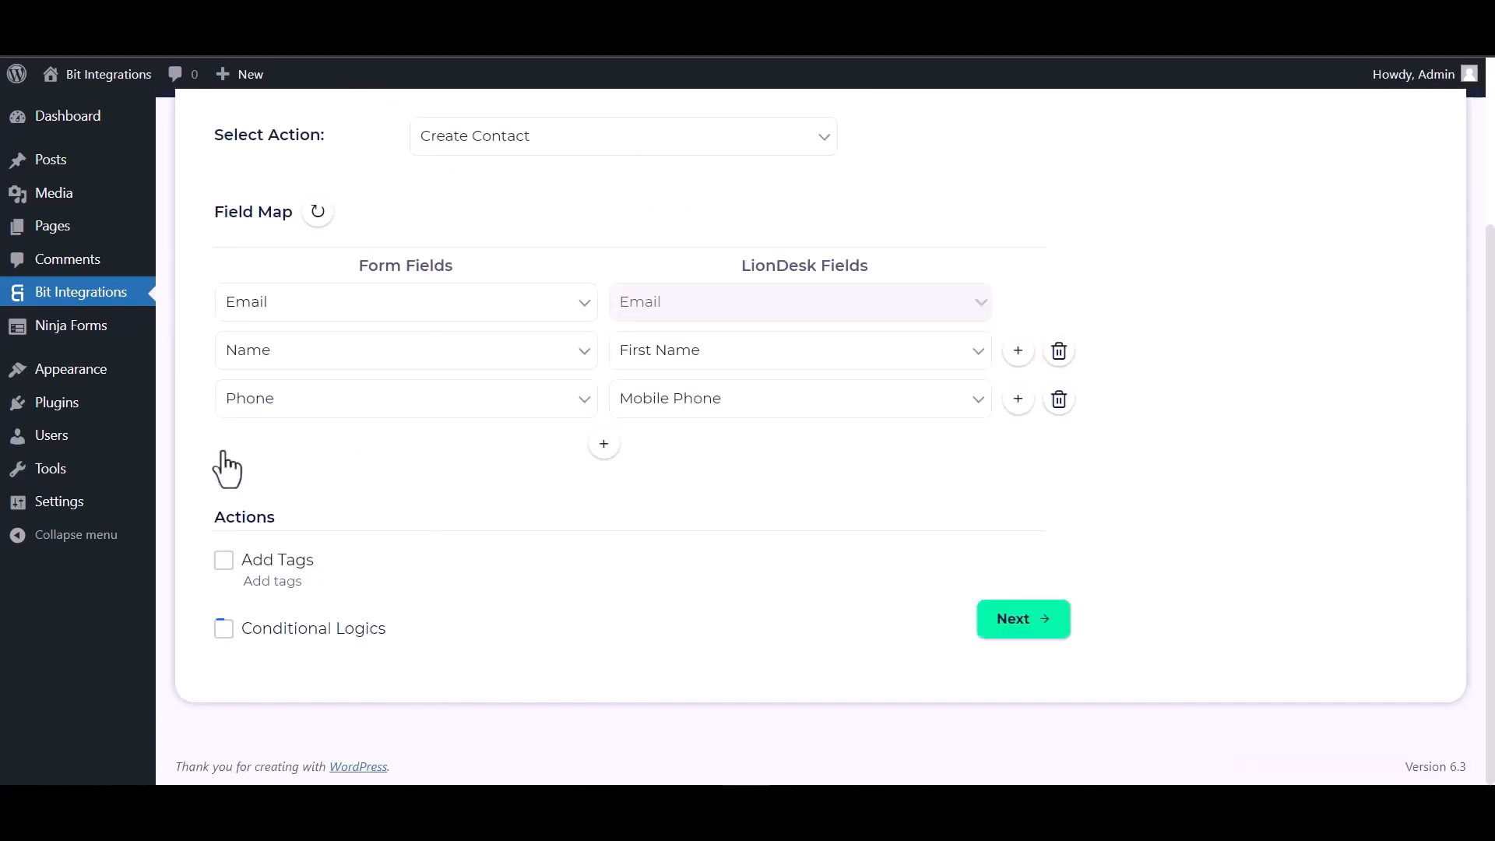
{"action": "left_click", "coordinate": [1017, 629]}
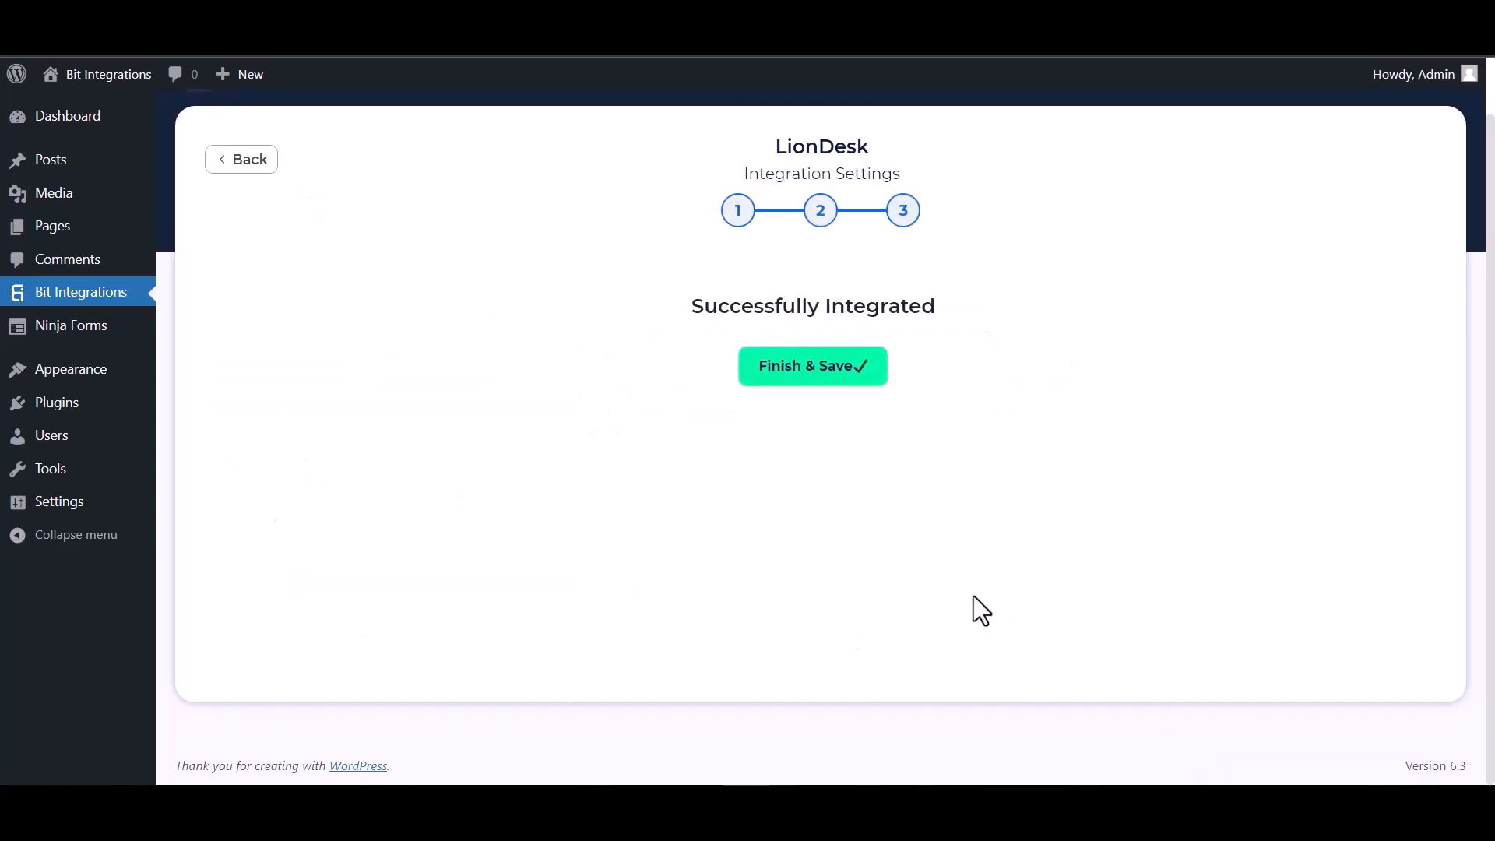
{"action": "left_click", "coordinate": [796, 373]}
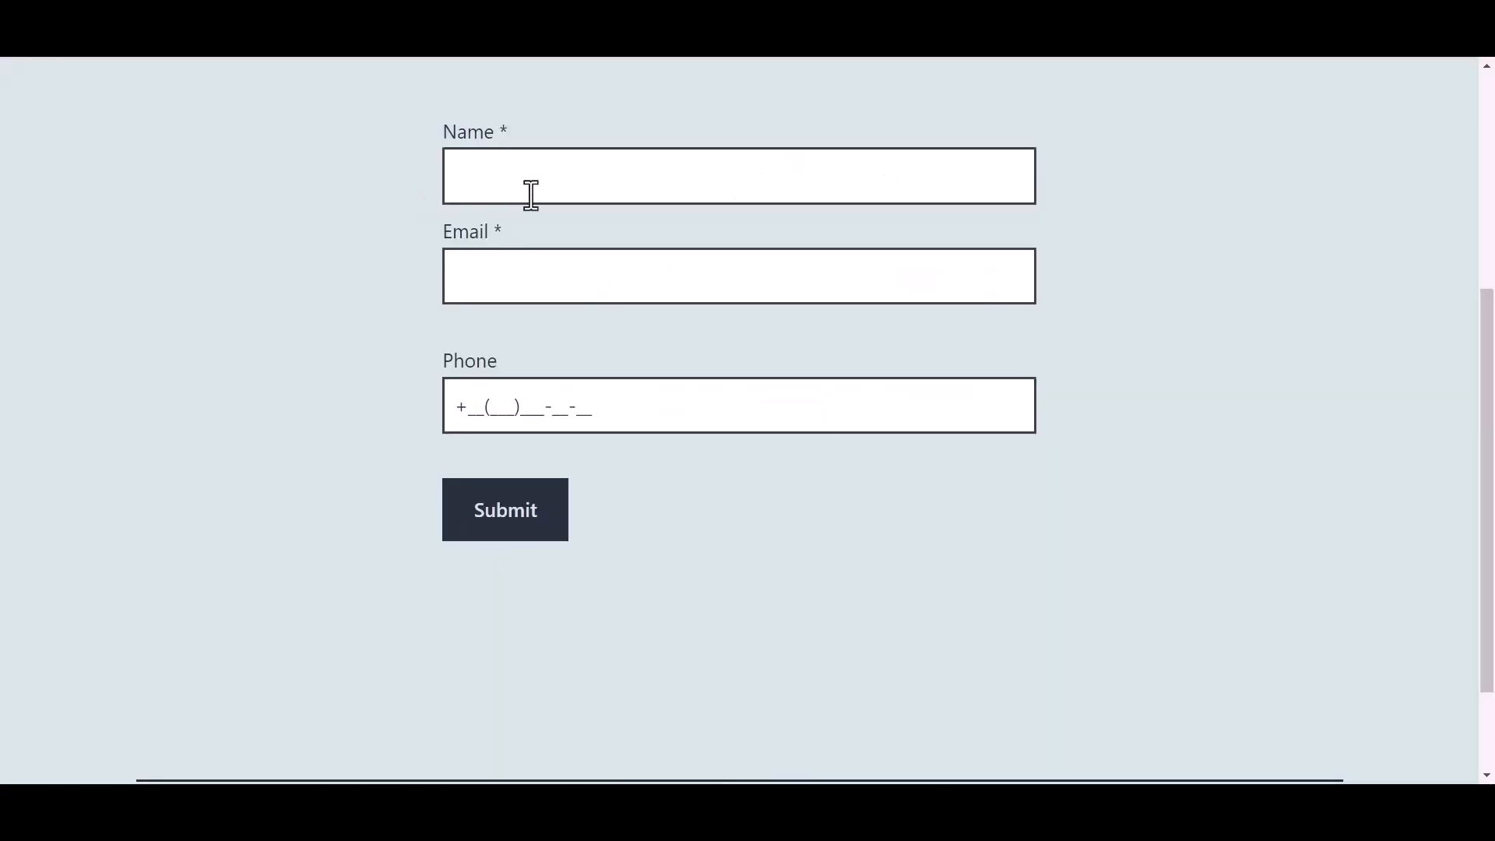
{"action": "left_click", "coordinate": [561, 179]}
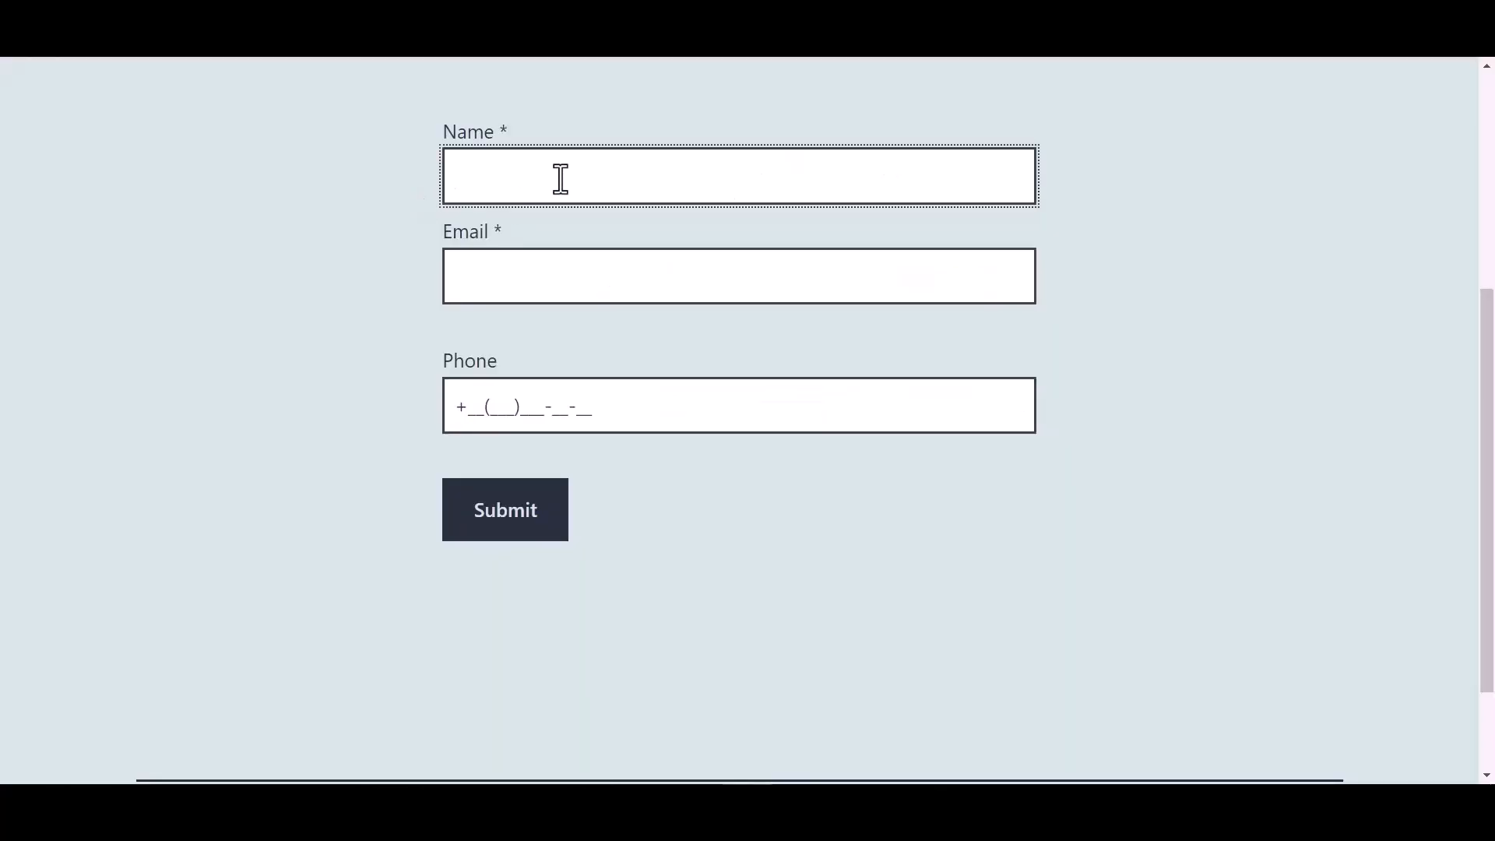
Step: Fill in the test form with name 'Bit Integrations', a support e-mail and phone number, and submit it
{"action": "type", "text": "Bit Integrations"}
{"action": "left_click", "coordinate": [513, 279]}
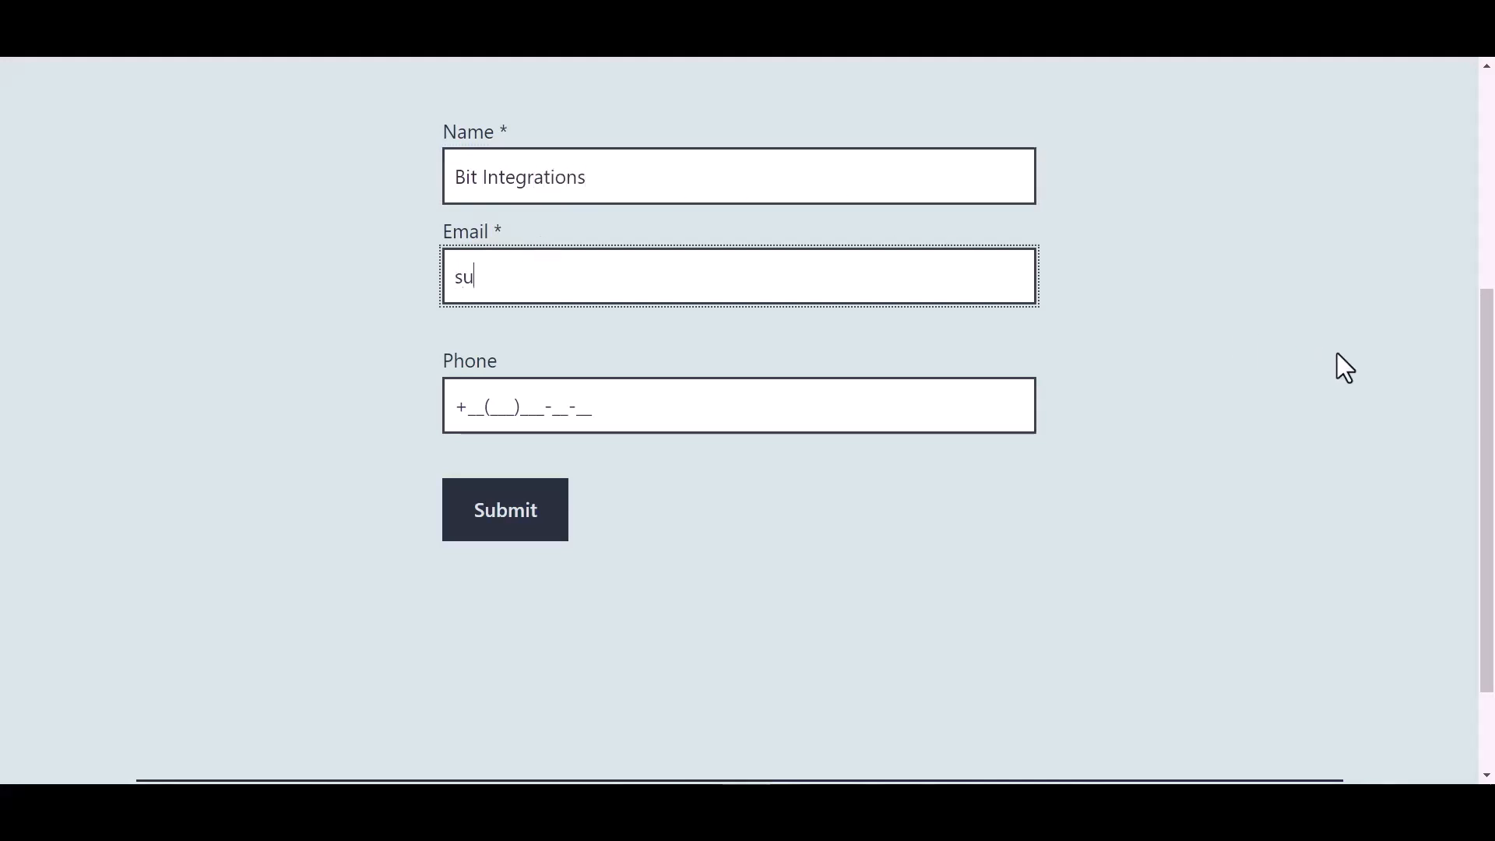
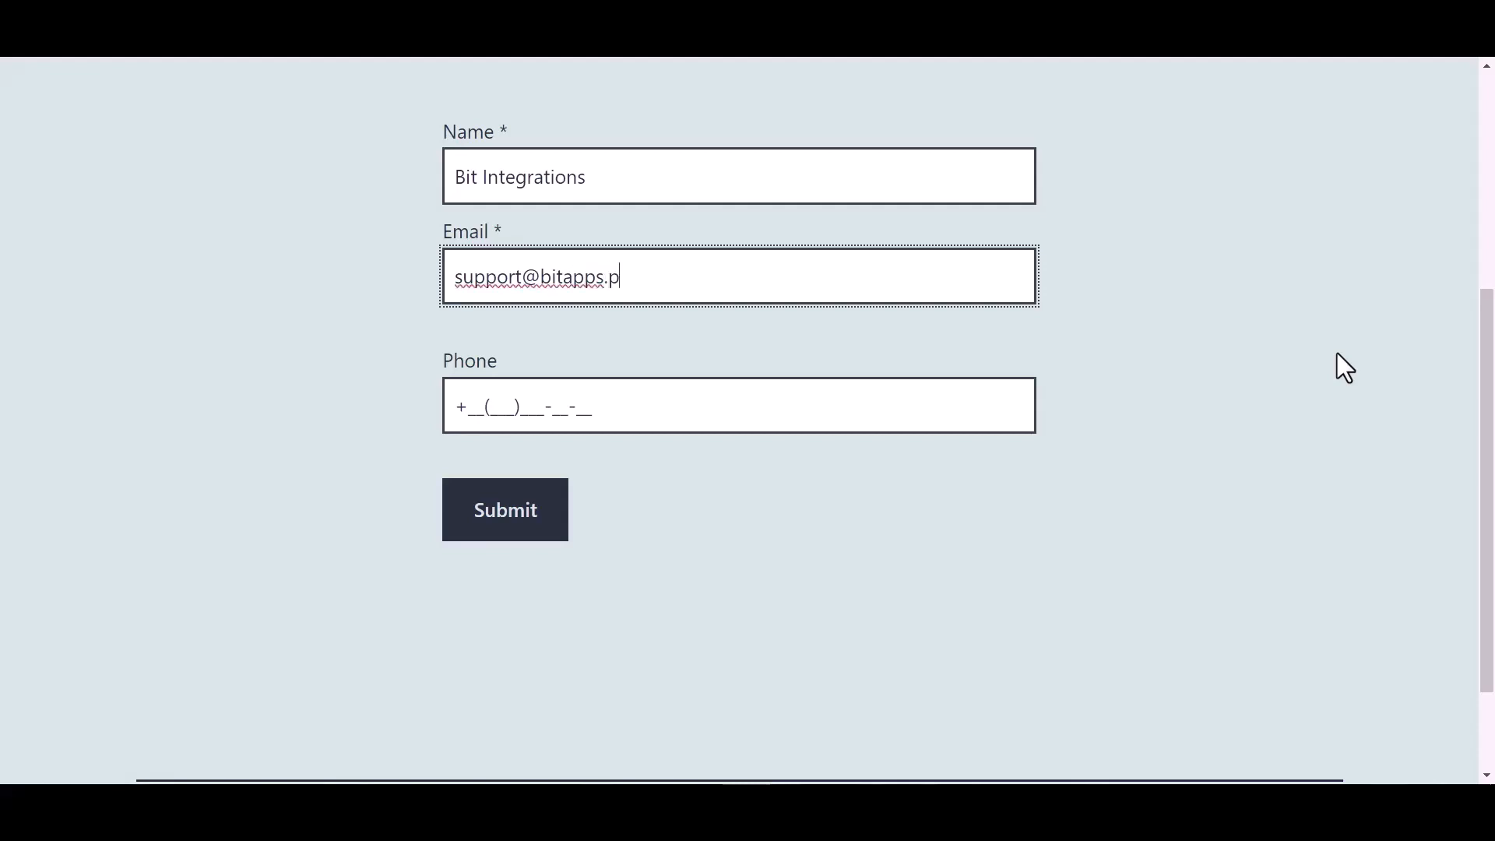
{"action": "left_click", "coordinate": [576, 406]}
{"action": "type", "text": "44(455)"}
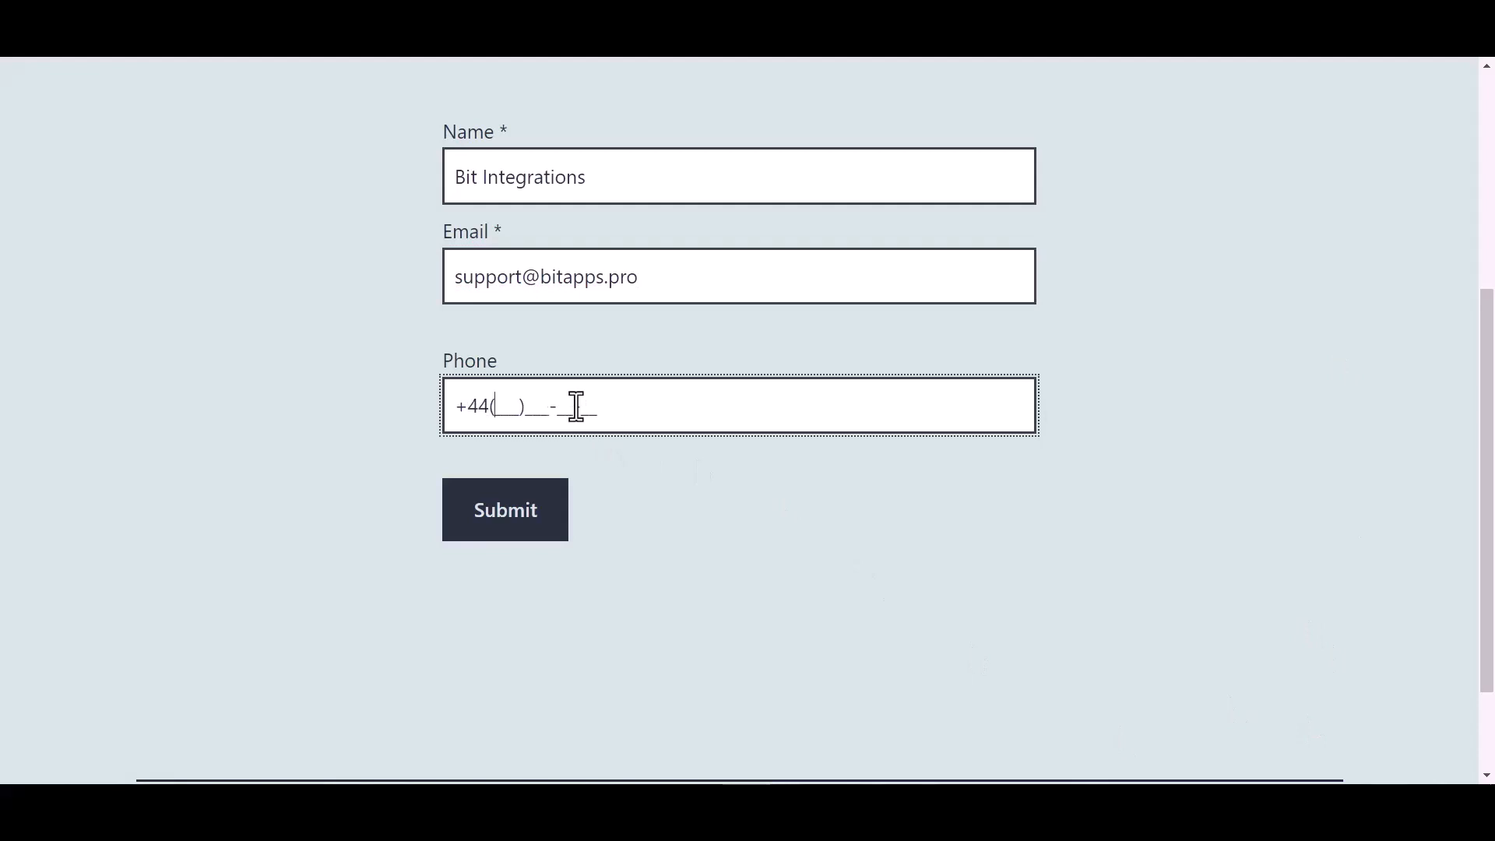
{"action": "type", "text": "566-6"}
{"action": "left_click", "coordinate": [515, 526]}
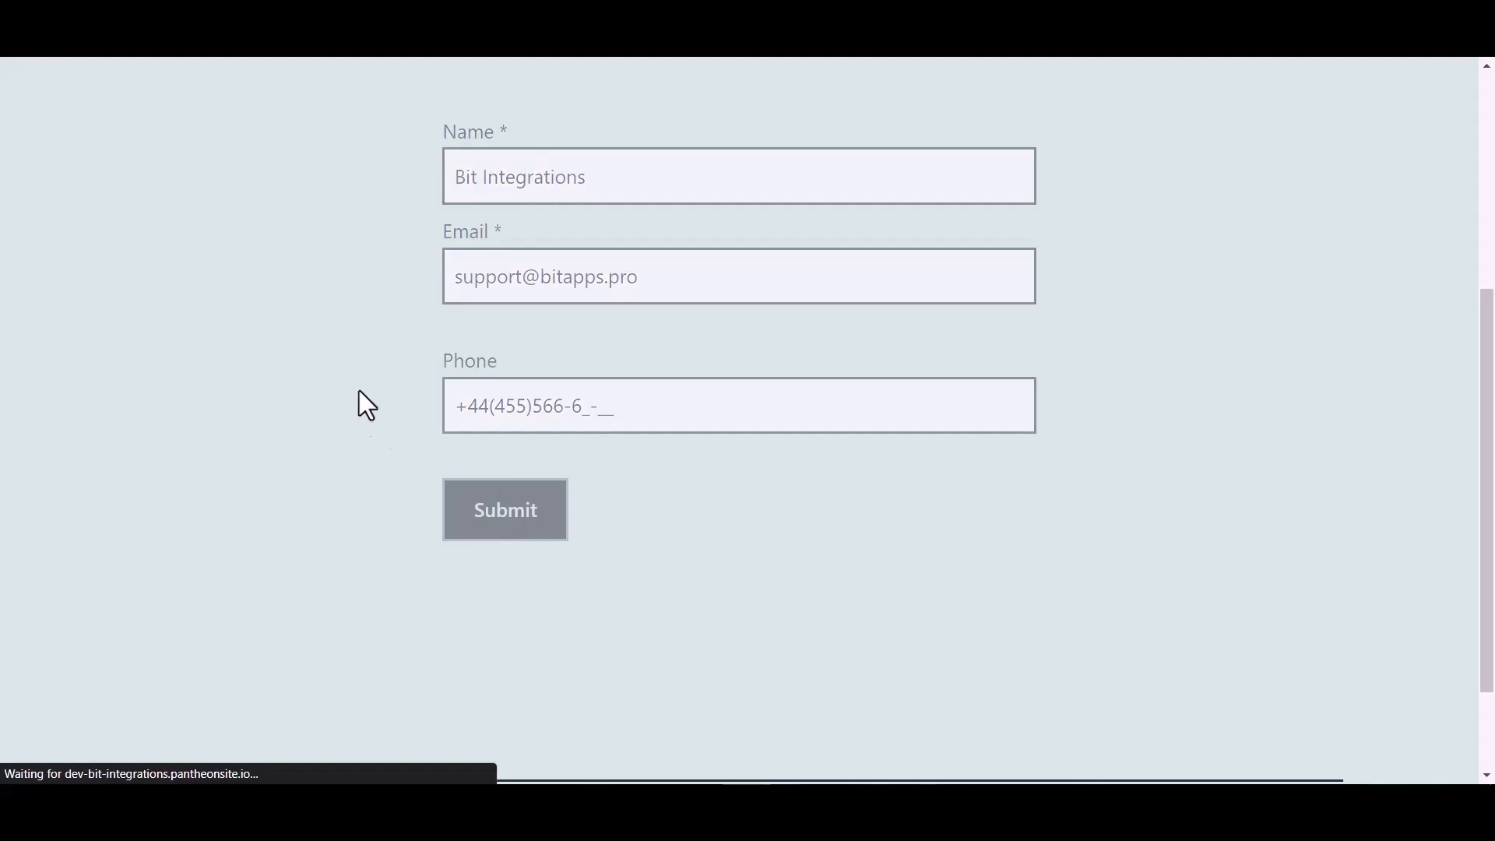